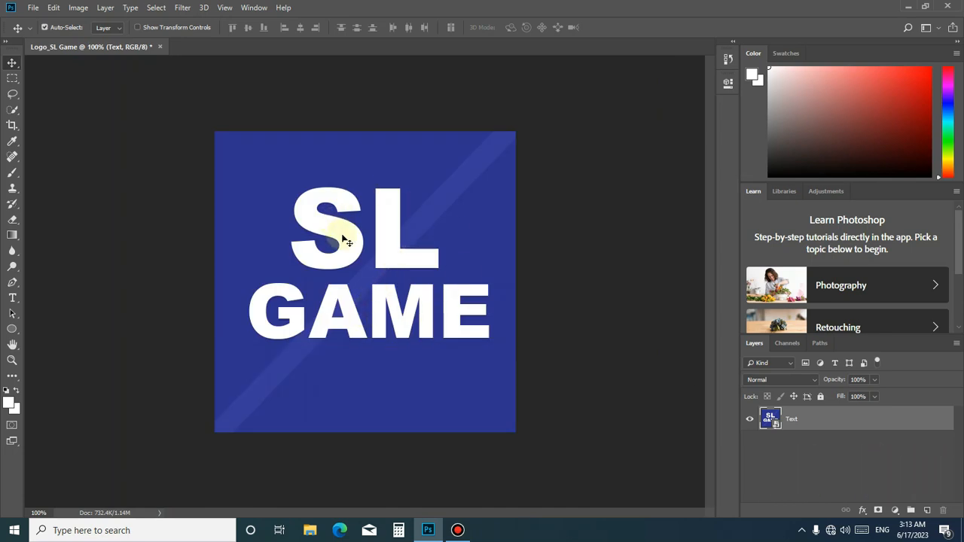
# Search the Windows apps for photoshop and return to the Photoshop window that is already open
pyautogui.click(907, 6)
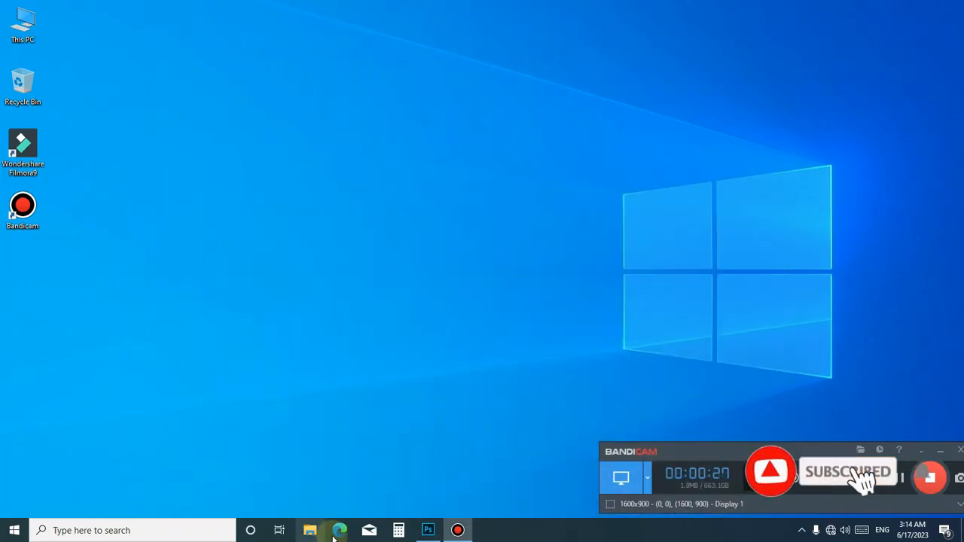
pyautogui.click(9, 532)
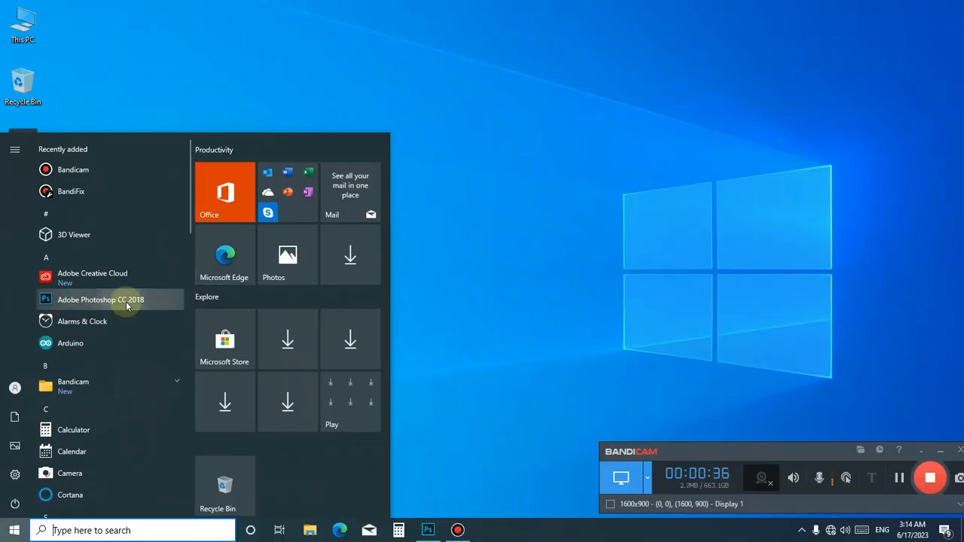
pyautogui.click(119, 527)
pyautogui.write('p')
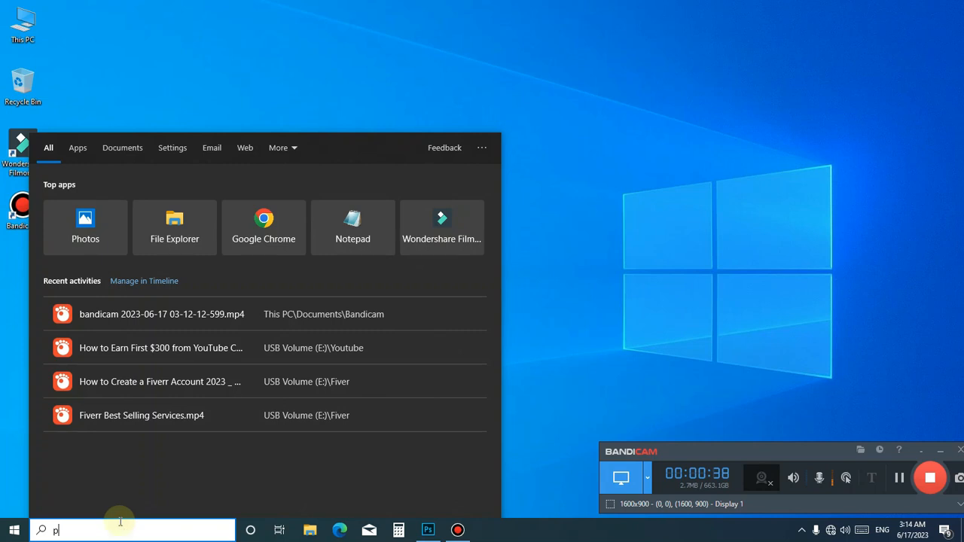
pyautogui.write('hotoshop')
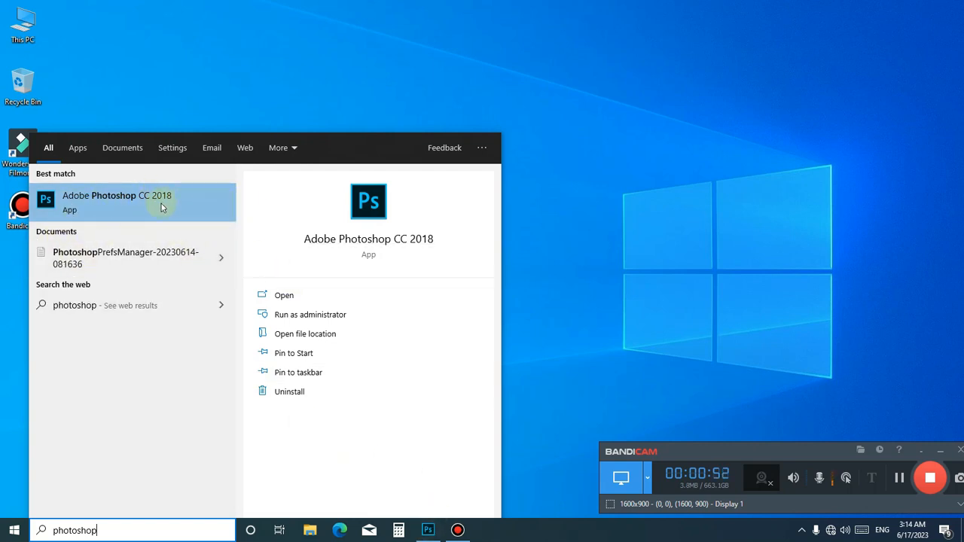
pyautogui.click(558, 369)
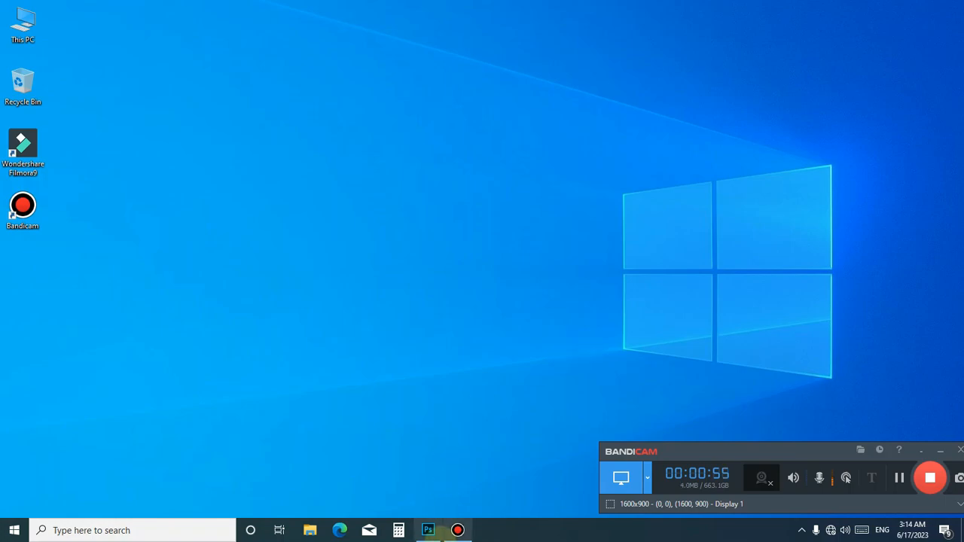
pyautogui.click(428, 531)
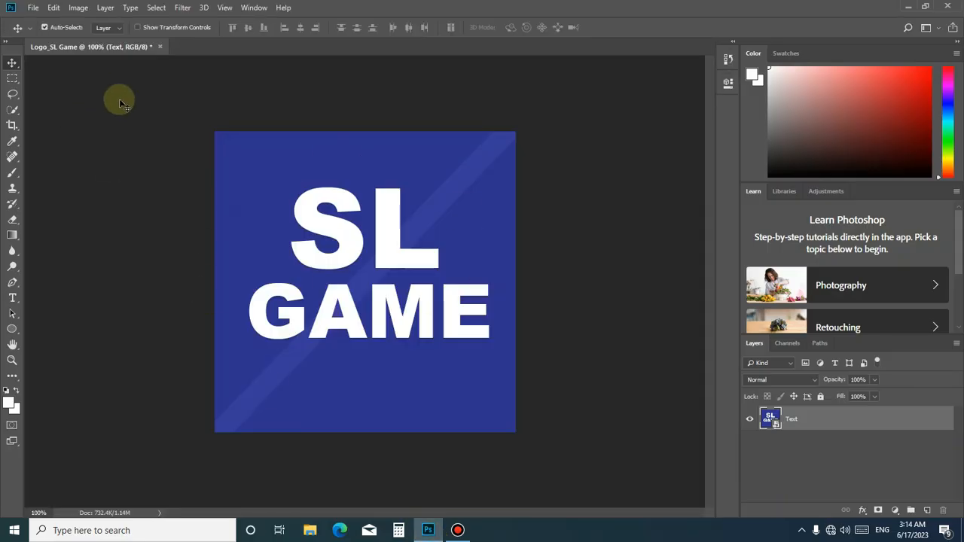
# Start a new document and name it LOGO_SL GAME
pyautogui.click(33, 10)
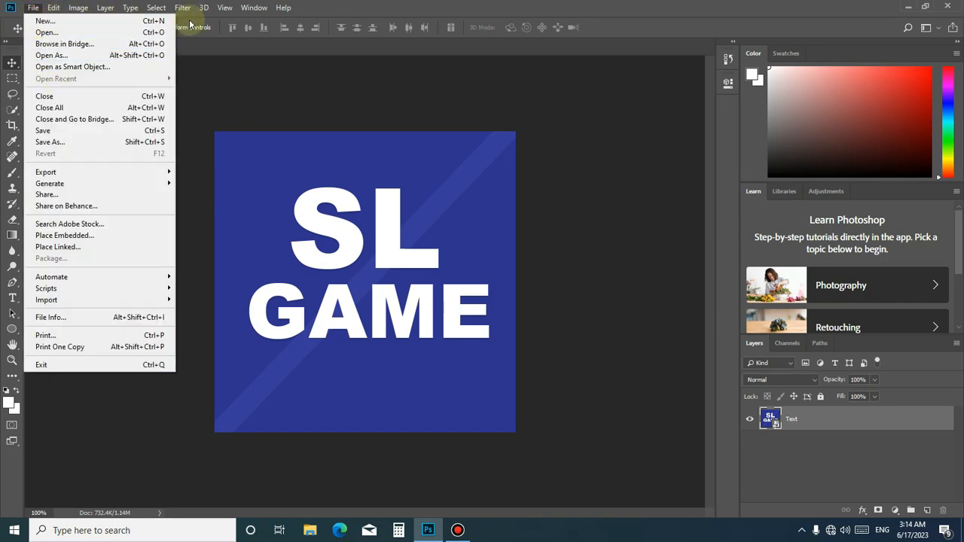
pyautogui.click(93, 22)
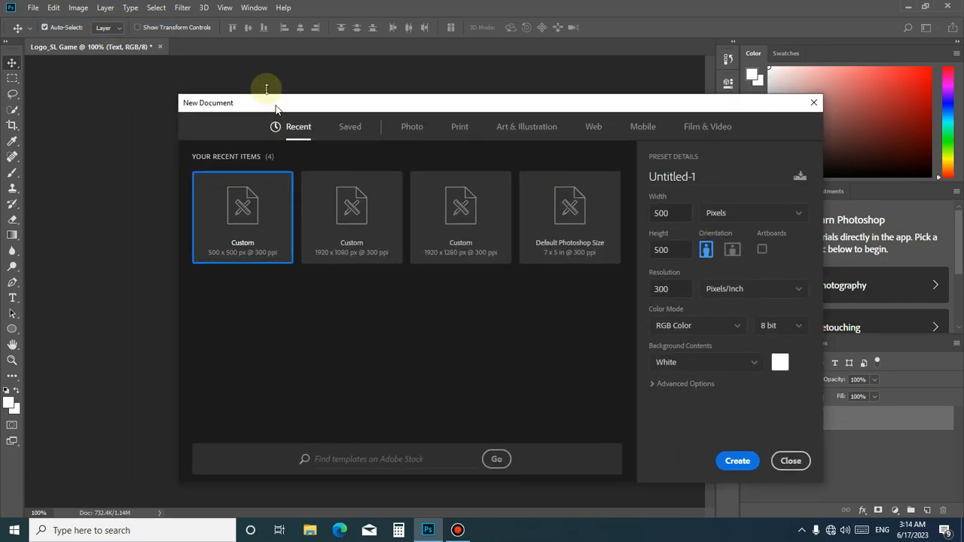
pyautogui.moveTo(241, 102); pyautogui.dragTo(196, 91)
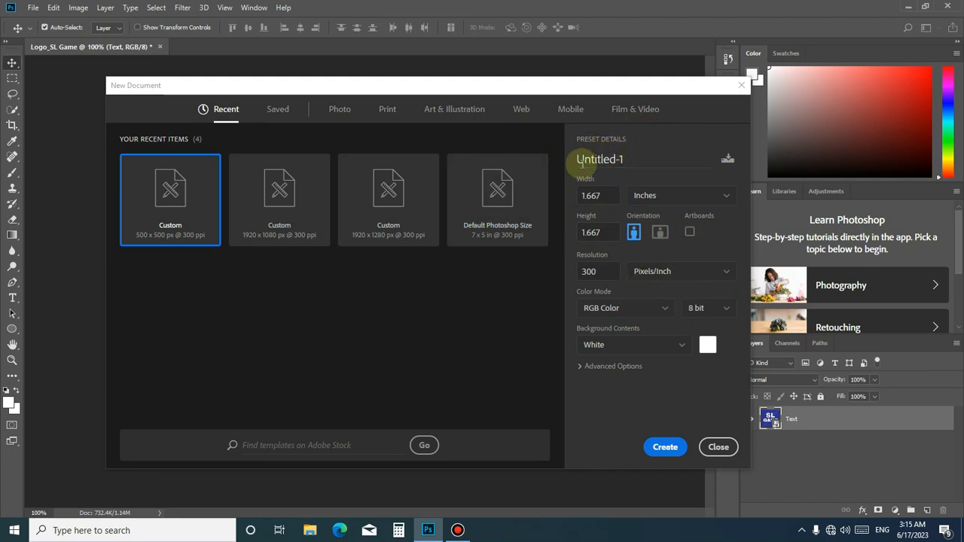
pyautogui.click(636, 162)
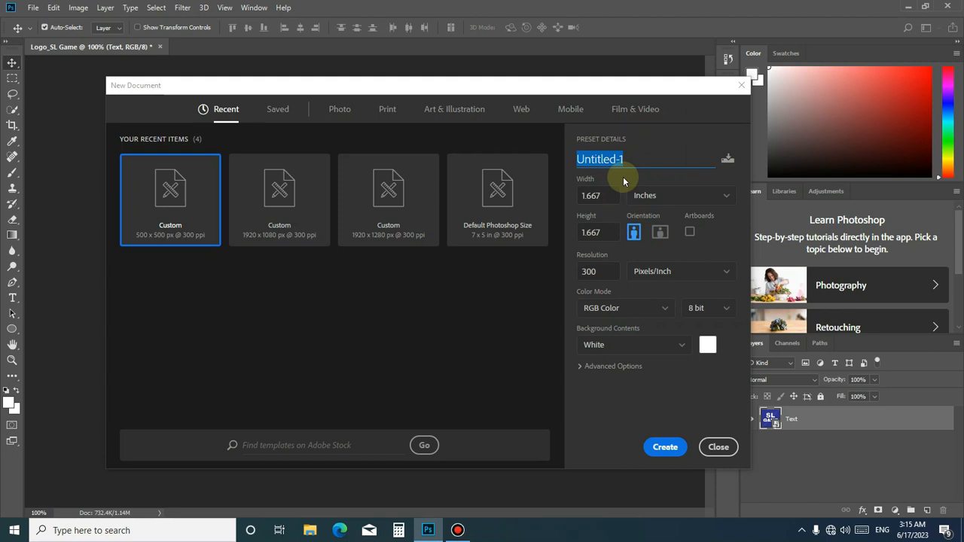
pyautogui.press('BackSpace')
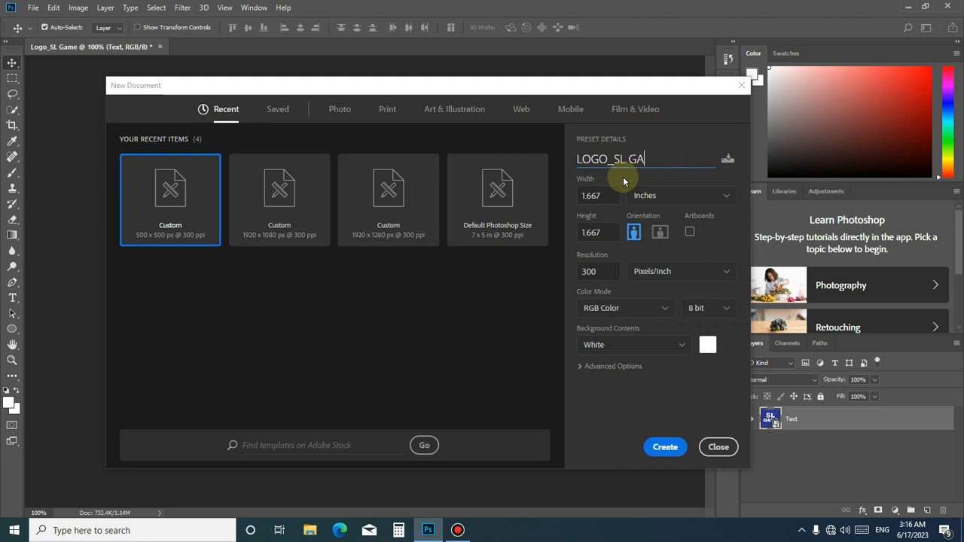
pyautogui.click(639, 188)
pyautogui.click(645, 193)
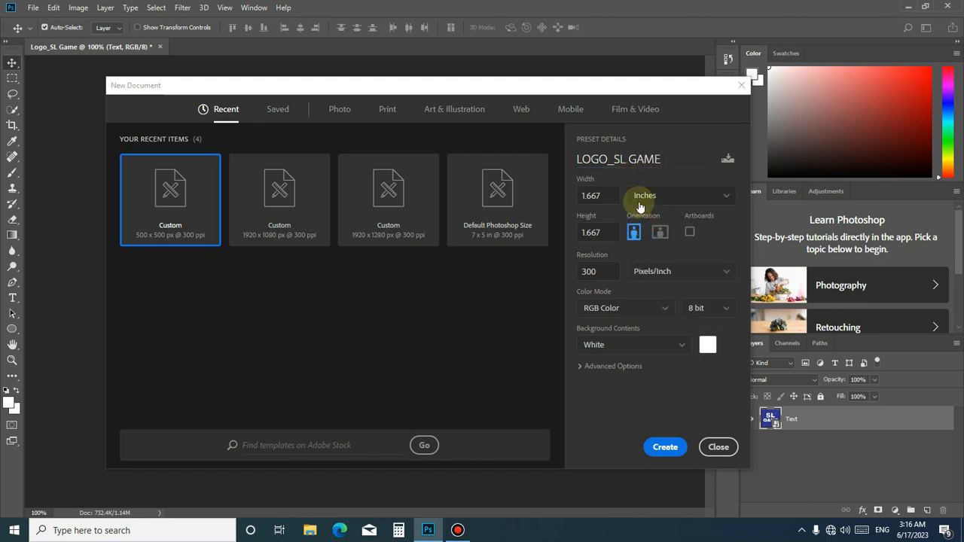
# Switch the new document's units to Pixels and create it at 500 x 500 pixels and 300 pixels/inch
pyautogui.click(680, 202)
pyautogui.click(653, 217)
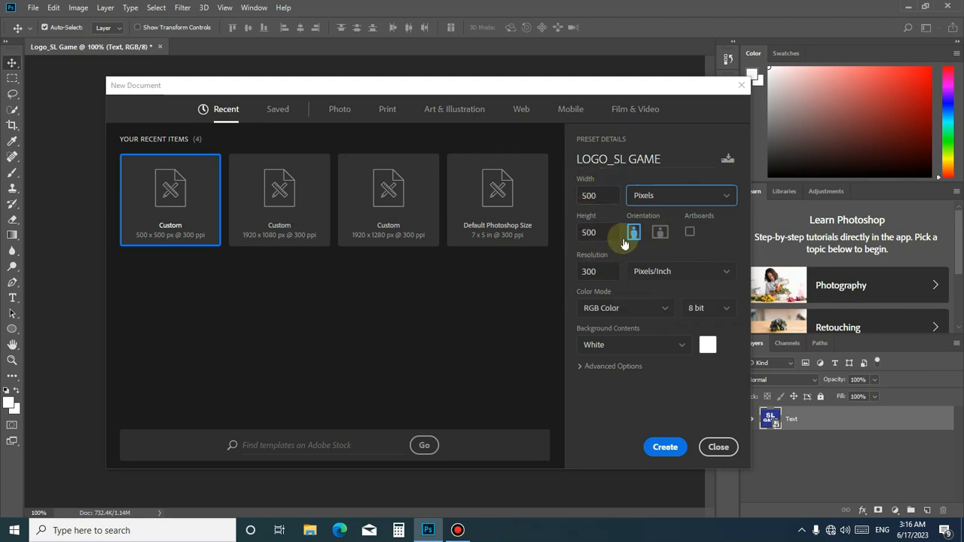
pyautogui.click(590, 232)
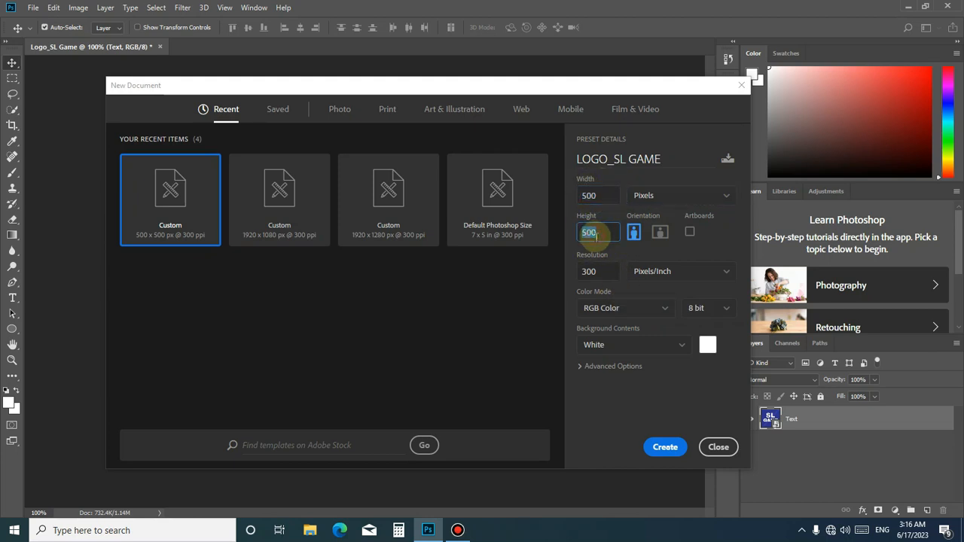
pyautogui.click(581, 195)
pyautogui.click(589, 233)
pyautogui.click(589, 272)
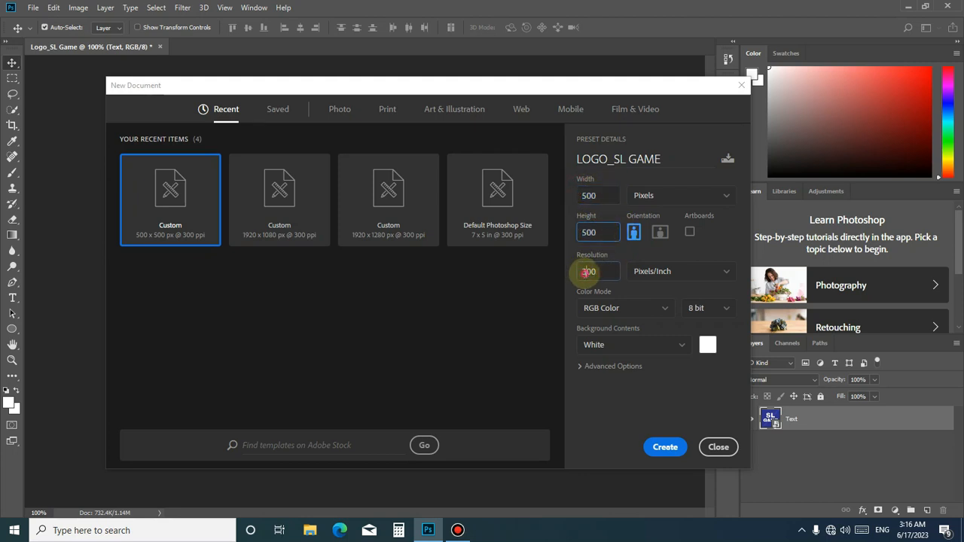
pyautogui.click(582, 272)
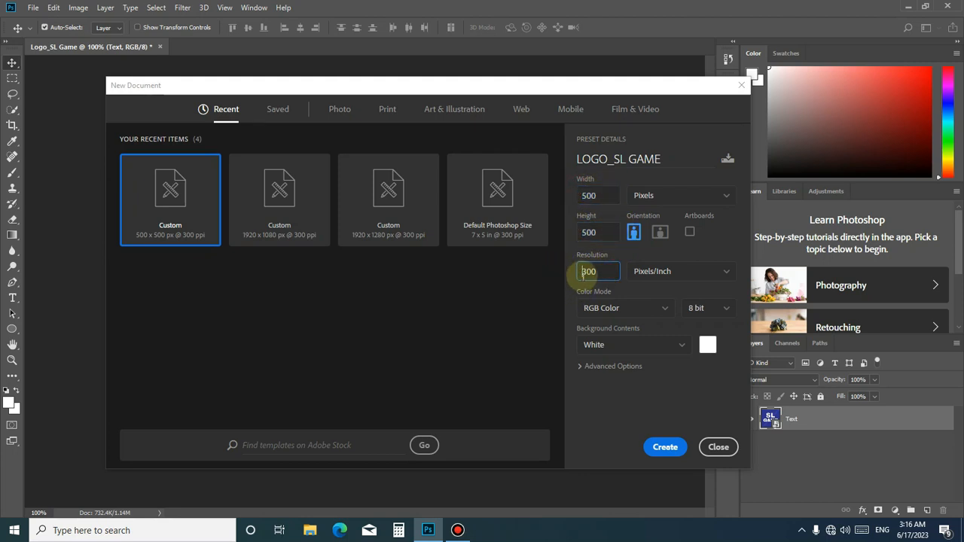
pyautogui.click(497, 354)
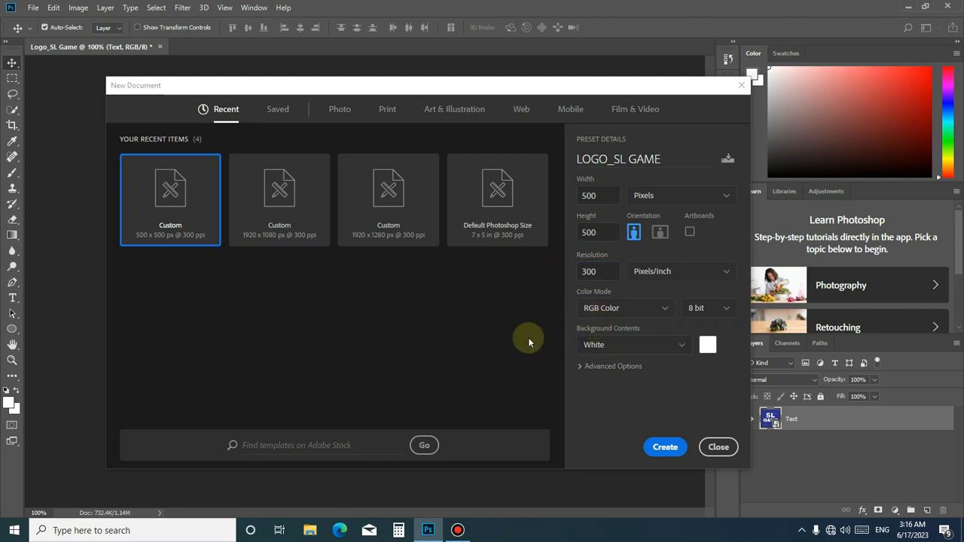
pyautogui.click(665, 448)
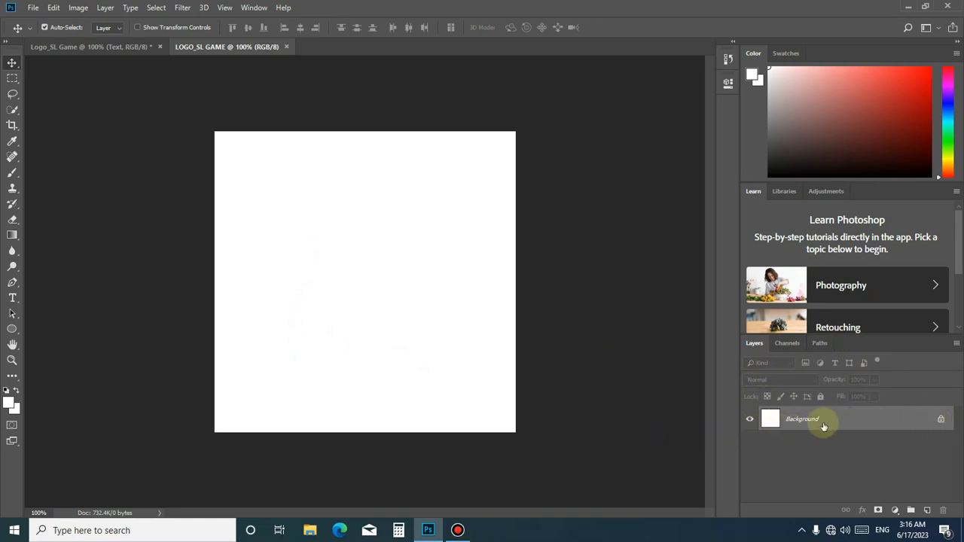
# Unlock the Background layer and toggle its full lock on and off again
pyautogui.click(941, 421)
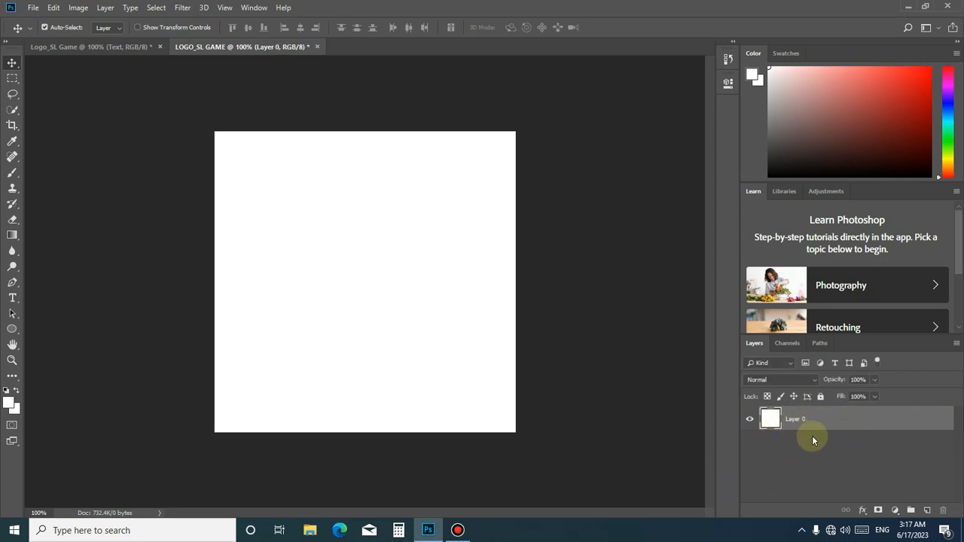
pyautogui.click(822, 398)
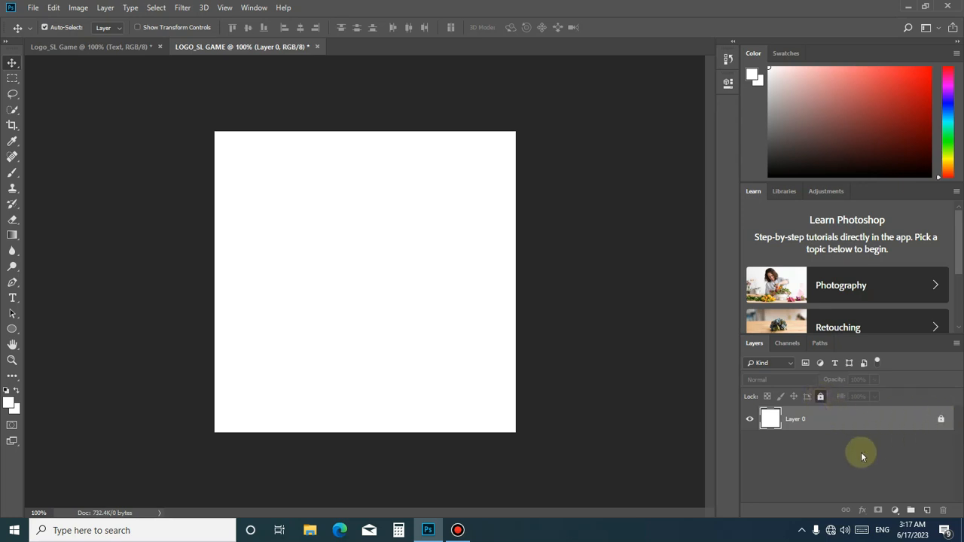
pyautogui.click(941, 418)
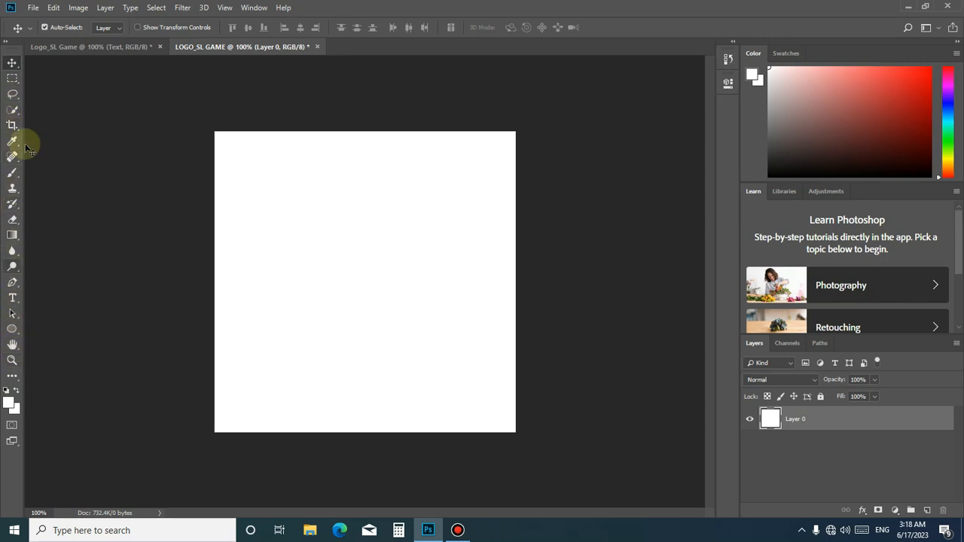
# Begin a text line in 30 pt Arial Black near the canvas centre and set its colour to black
pyautogui.click(12, 235)
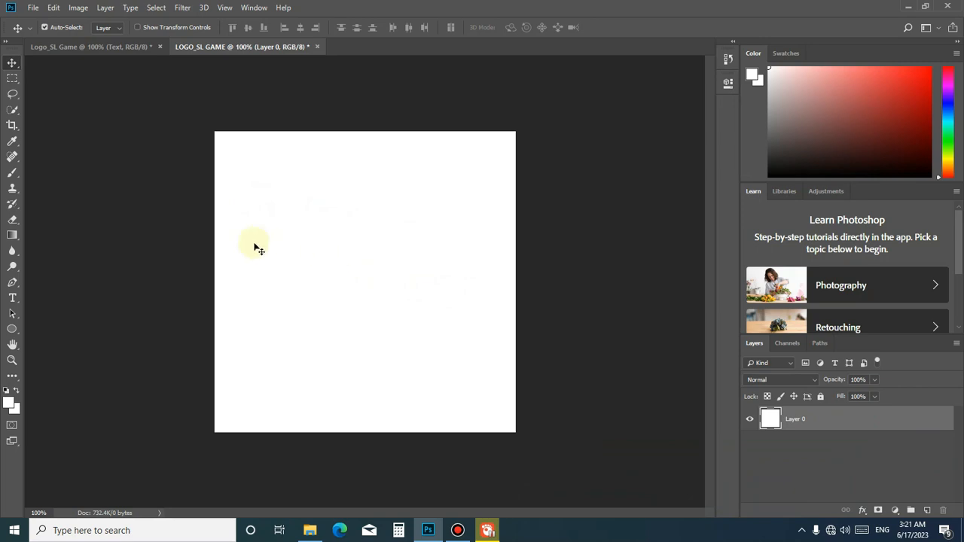
pyautogui.click(12, 299)
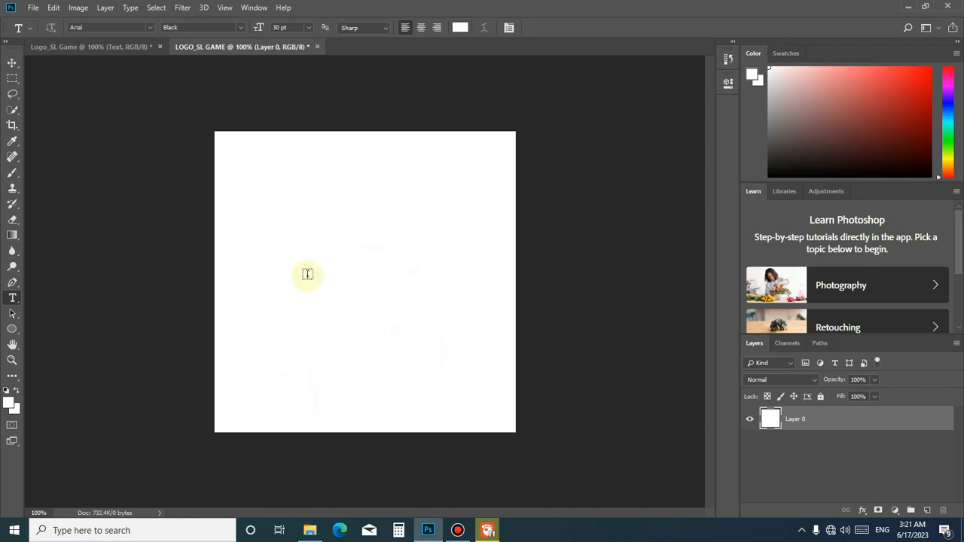
pyautogui.click(332, 281)
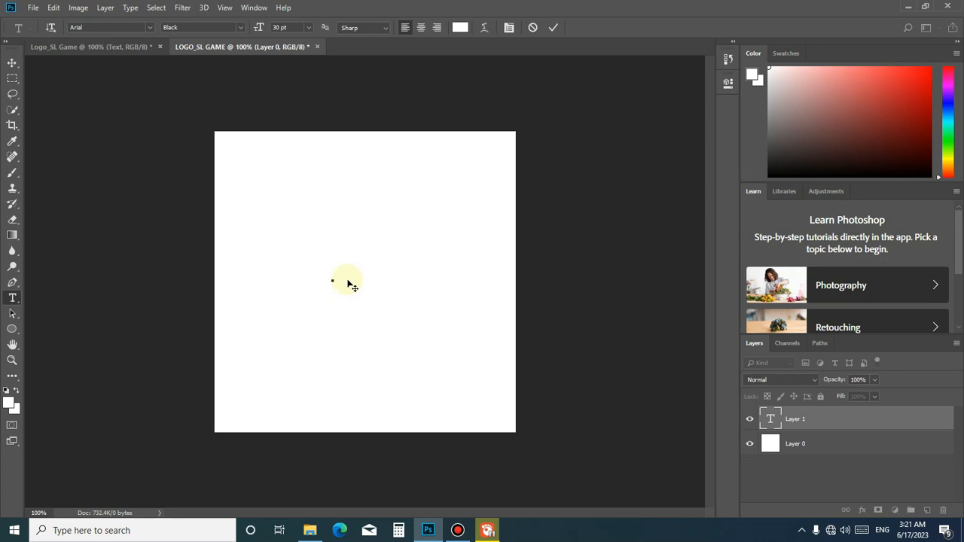
pyautogui.click(459, 28)
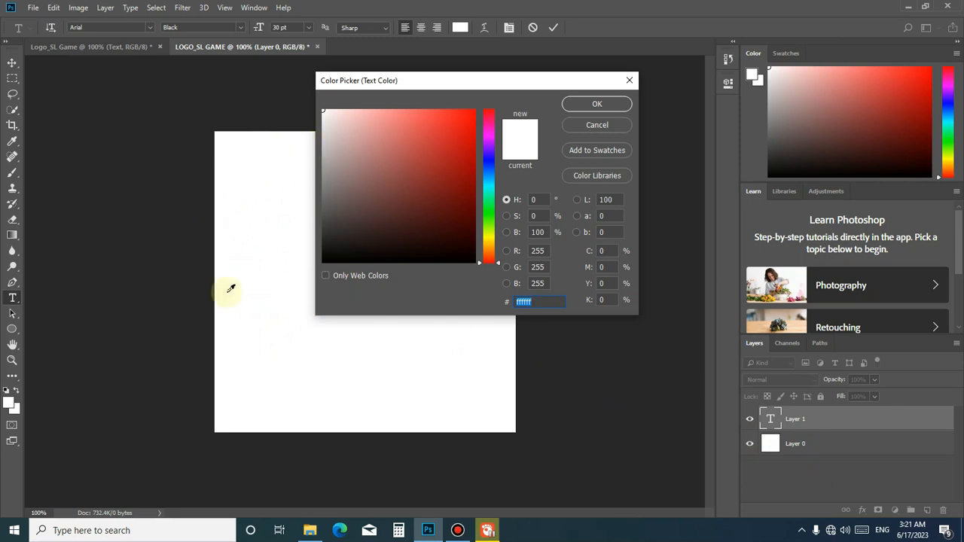
pyautogui.moveTo(352, 248); pyautogui.dragTo(265, 300)
pyautogui.click(591, 109)
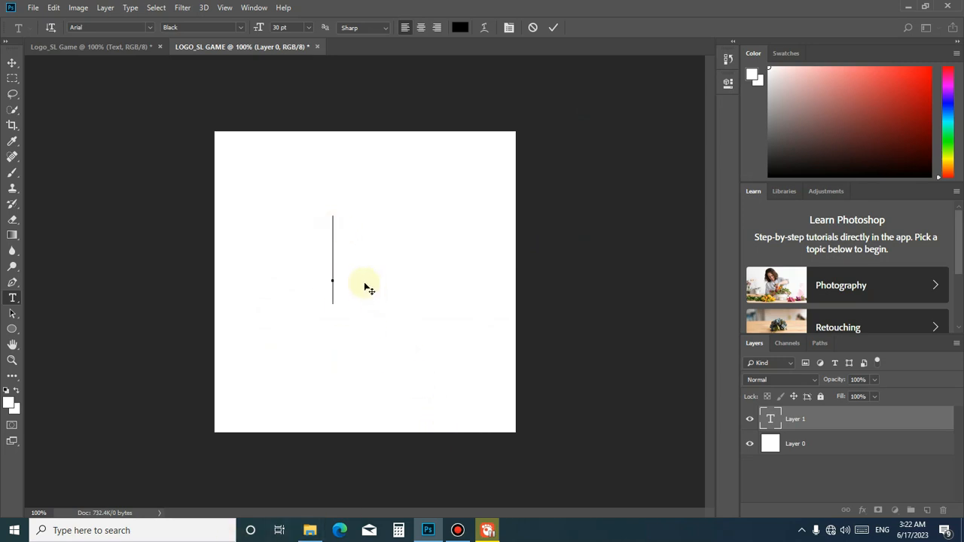
# Write SL in capitals and move the text to the upper centre of the canvas
pyautogui.write('sl')
pyautogui.press('BackSpace')
pyautogui.press('BackSpace')
pyautogui.write('SL')
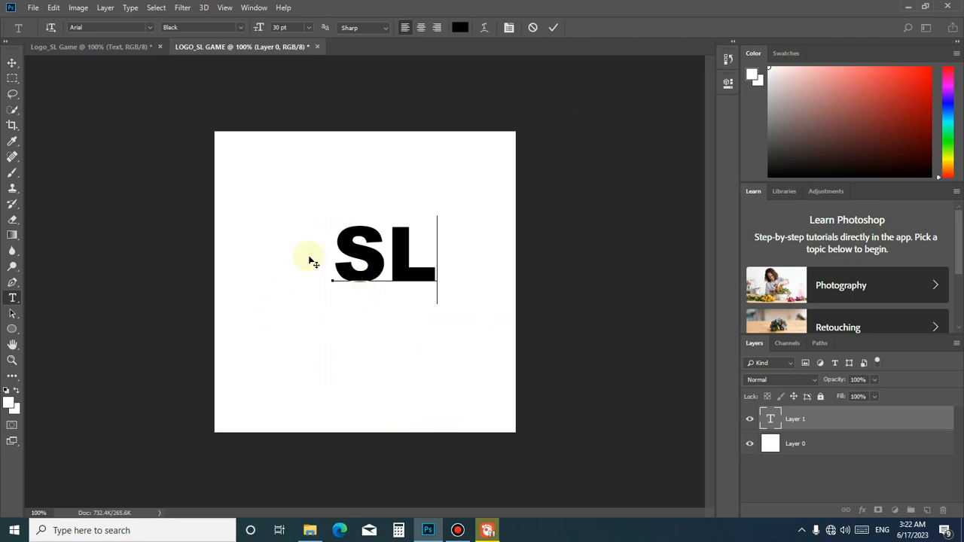
pyautogui.click(12, 62)
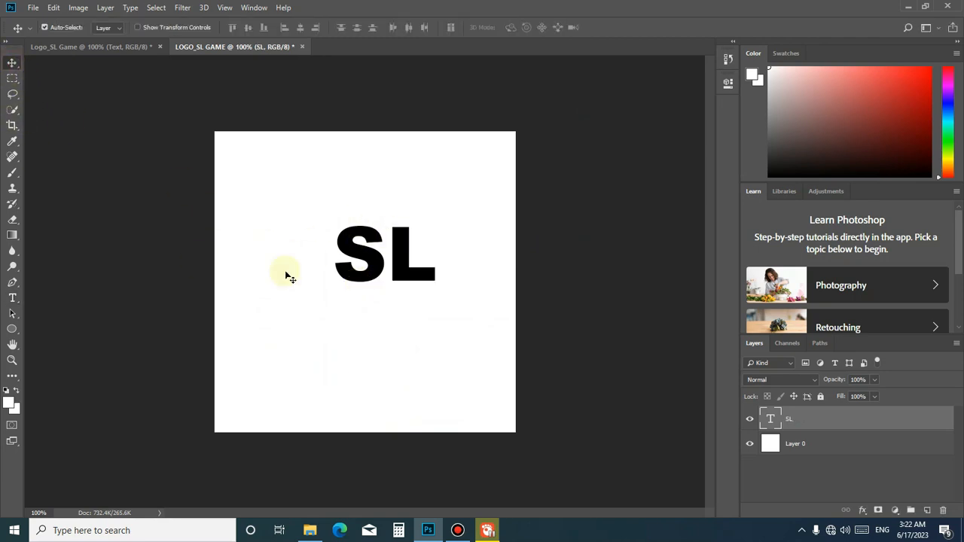
pyautogui.moveTo(376, 260); pyautogui.dragTo(354, 213)
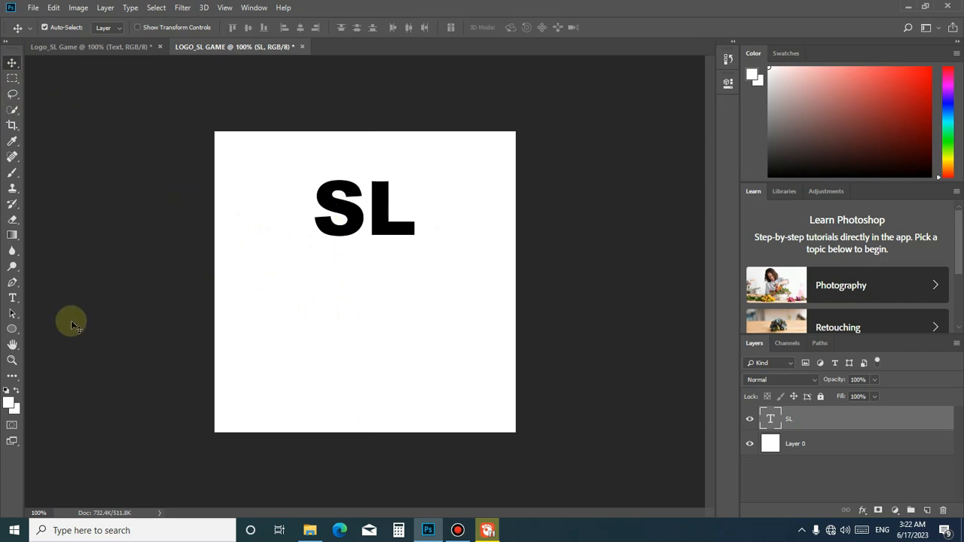
# Add a separate text layer reading GAME in capitals below the SL text
pyautogui.click(13, 300)
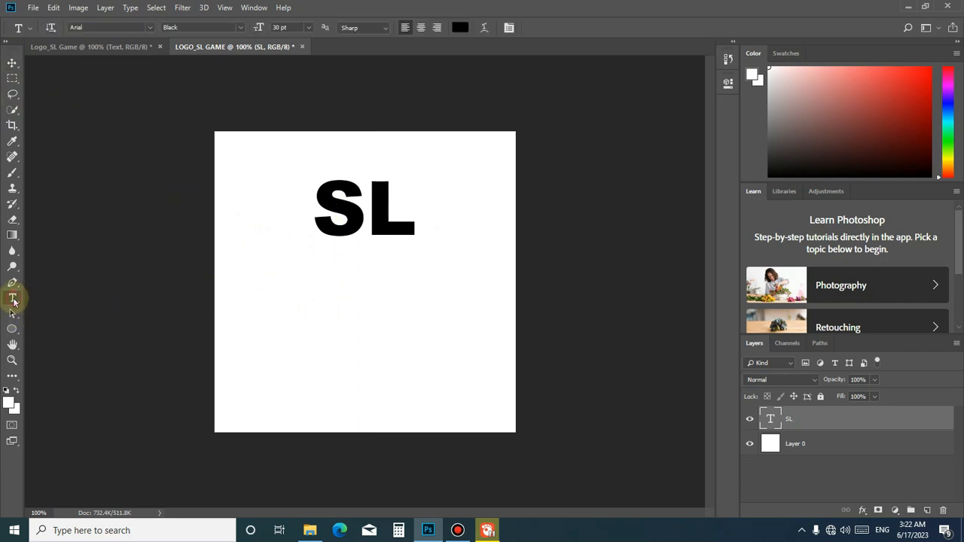
pyautogui.click(322, 306)
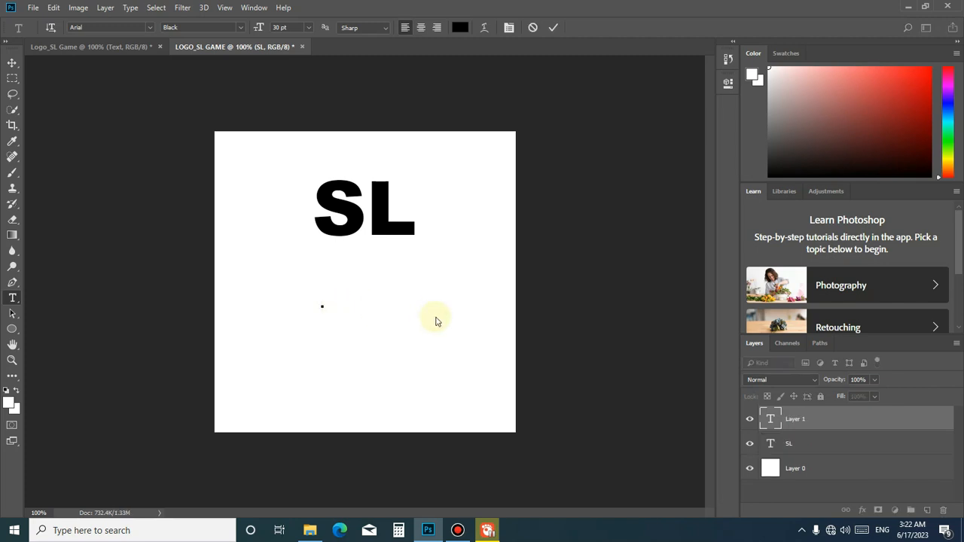
pyautogui.write('g')
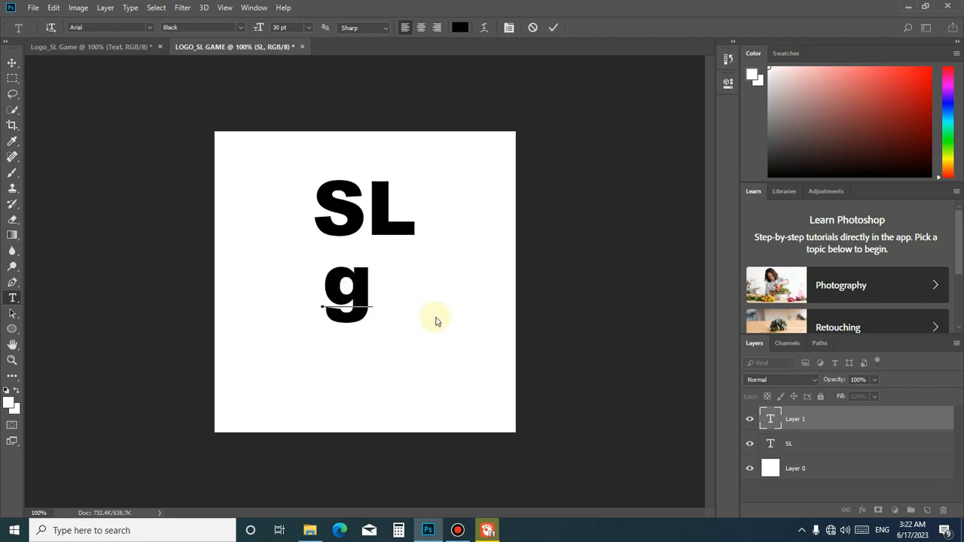
pyautogui.press('BackSpace')
pyautogui.write('H')
pyautogui.press('BackSpace')
pyautogui.write('GAM')
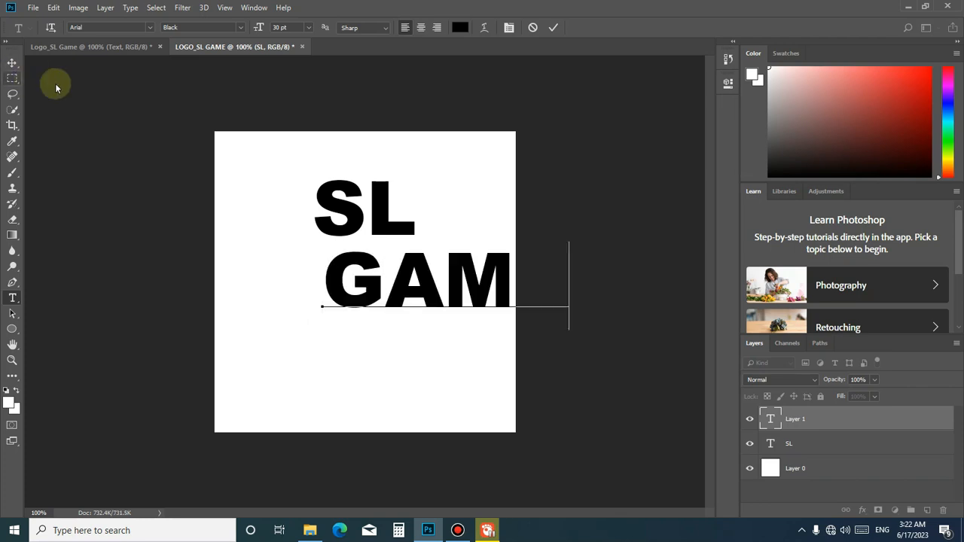
# Centre the GAME text horizontally on the canvas and shift SL slightly down so it sits centred just above it
pyautogui.click(12, 63)
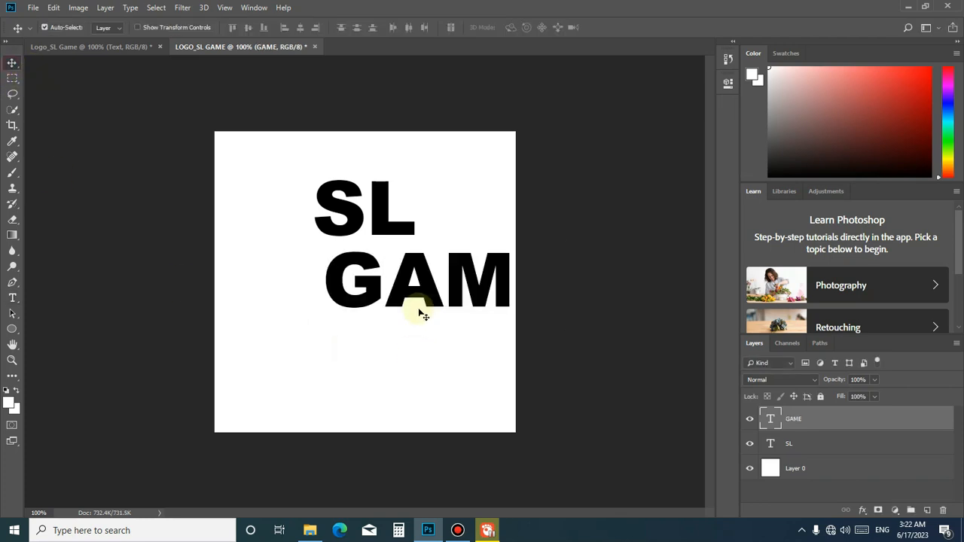
pyautogui.moveTo(407, 293); pyautogui.dragTo(351, 301)
pyautogui.moveTo(360, 218); pyautogui.dragTo(365, 229)
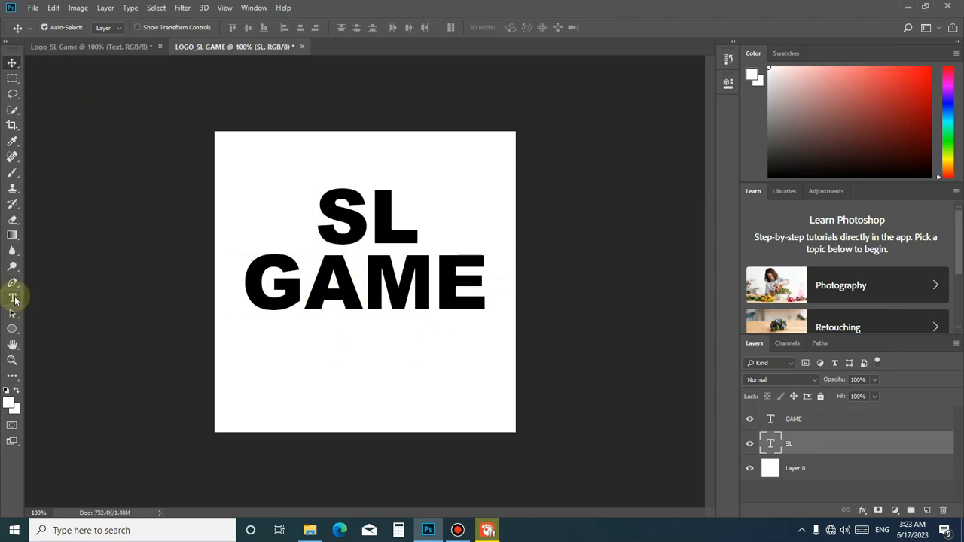
# Nudge the GAME text slightly and shift SL a little so it sits centred above GAME on the canvas
pyautogui.click(13, 299)
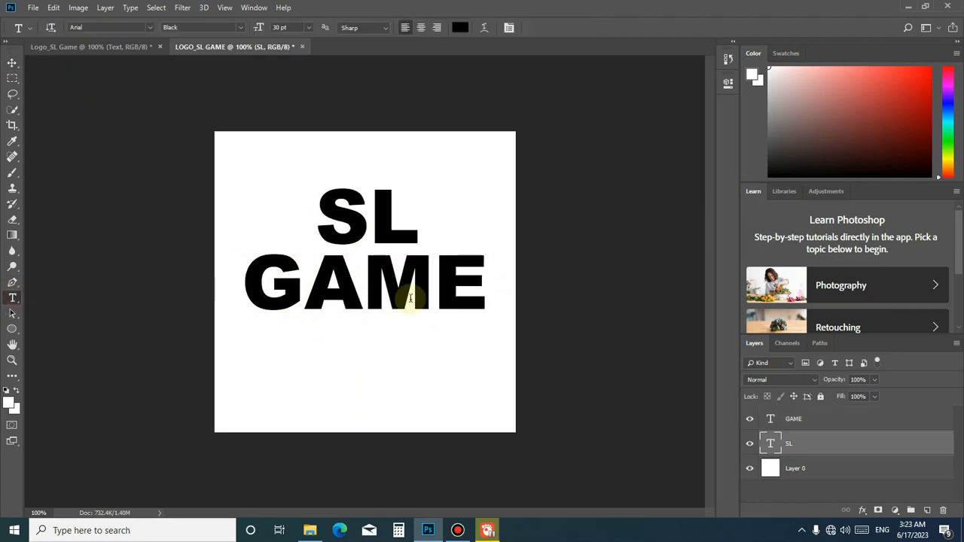
pyautogui.click(11, 63)
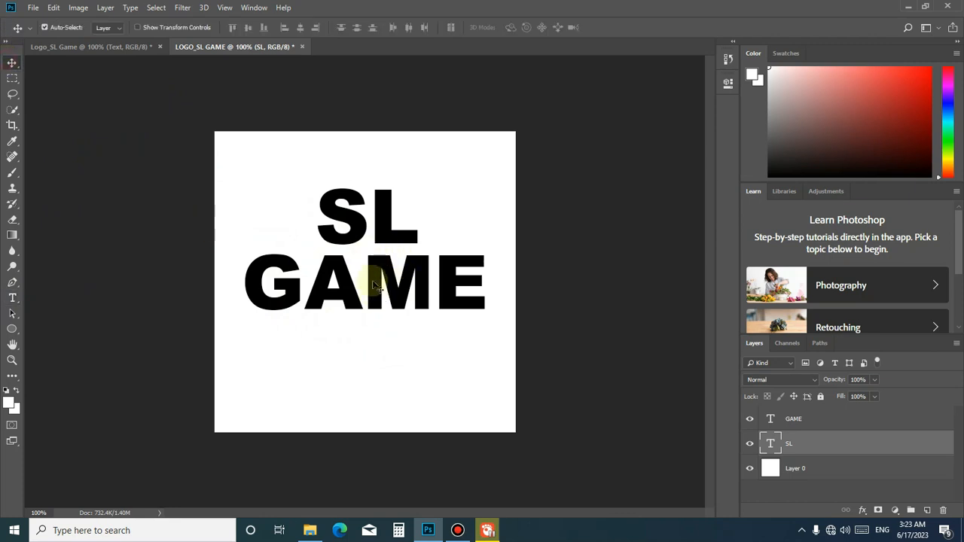
pyautogui.moveTo(375, 283); pyautogui.dragTo(376, 268)
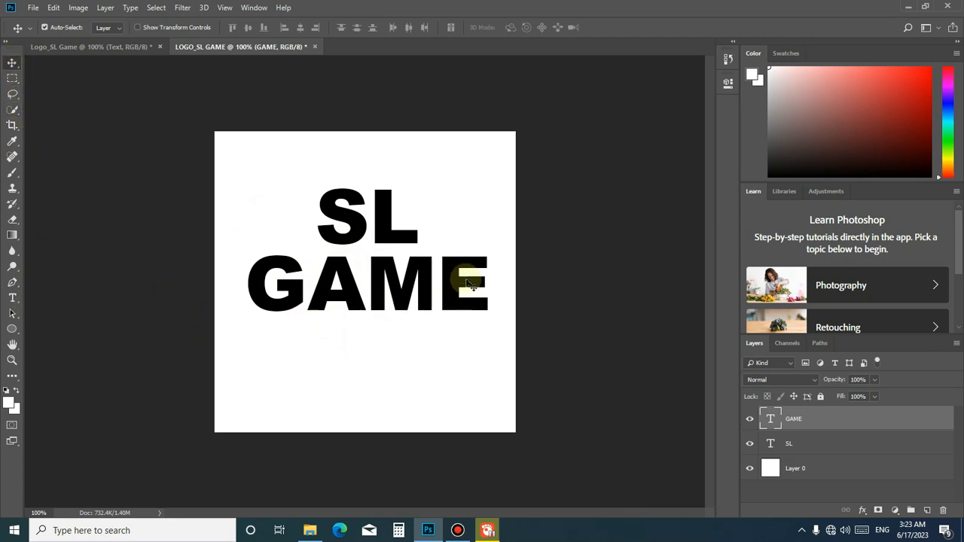
pyautogui.moveTo(350, 246)
pyautogui.mouseDown()
pyautogui.moveTo(339, 235)
pyautogui.moveTo(385, 238)
pyautogui.moveTo(333, 239)
pyautogui.moveTo(358, 244)
pyautogui.mouseUp()
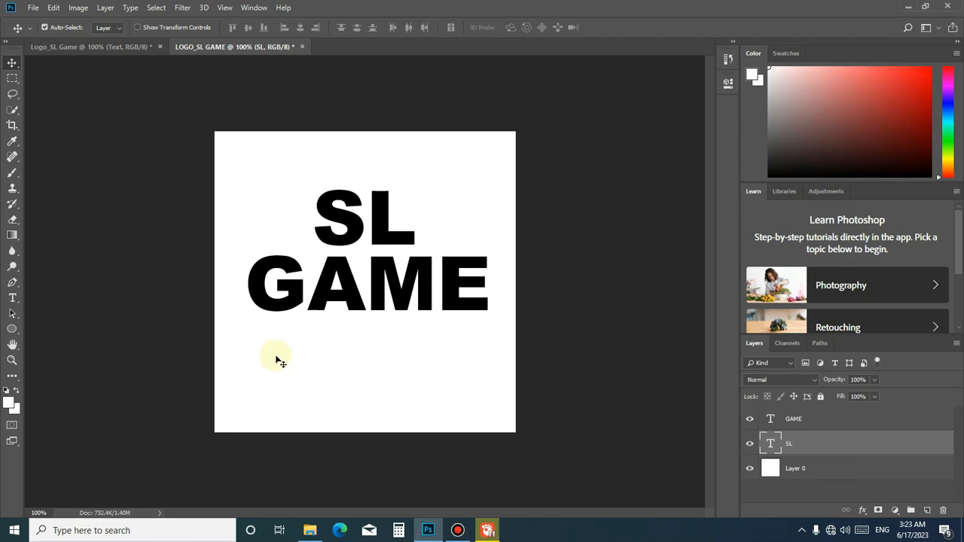
# Add a Color Overlay effect to the background layer, Layer 0, and show the overlay's settings
pyautogui.click(422, 387)
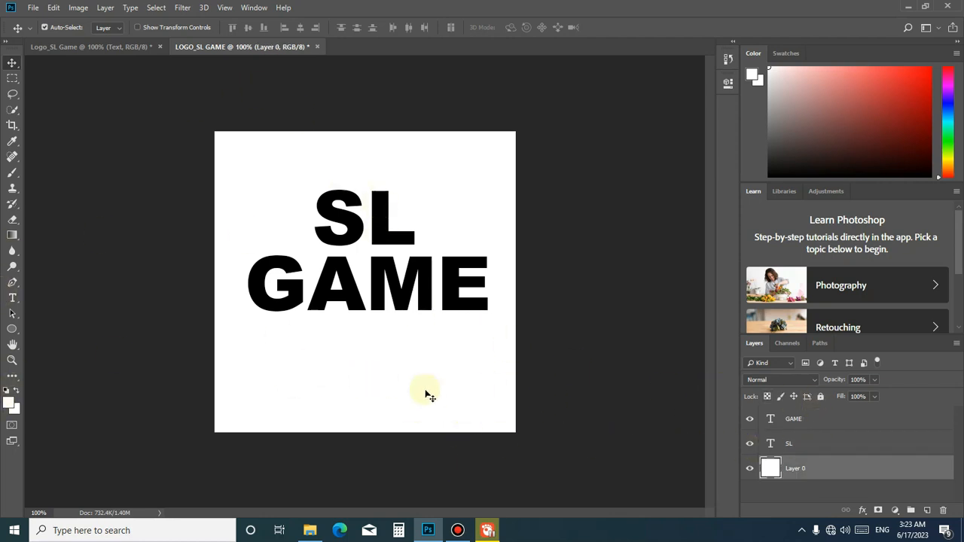
pyautogui.rightClick(825, 461)
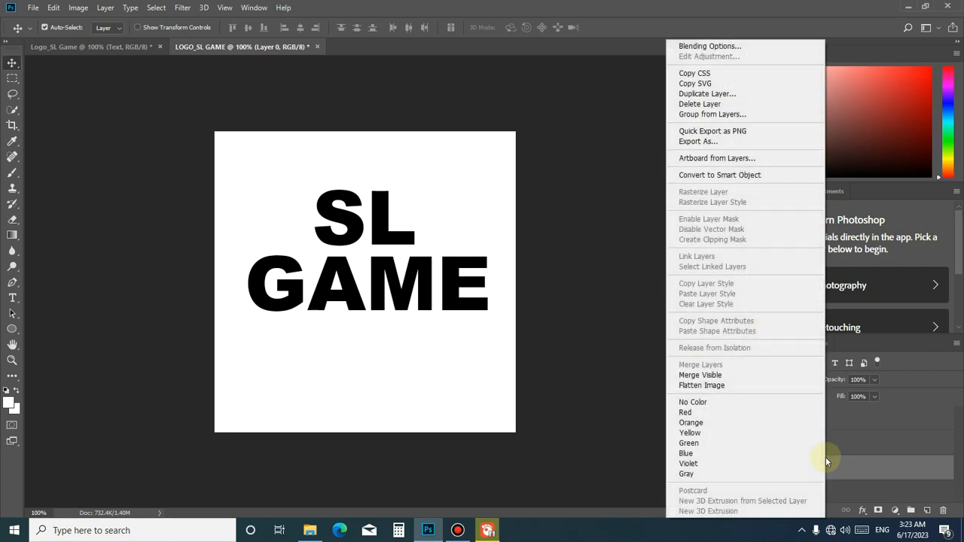
pyautogui.click(700, 46)
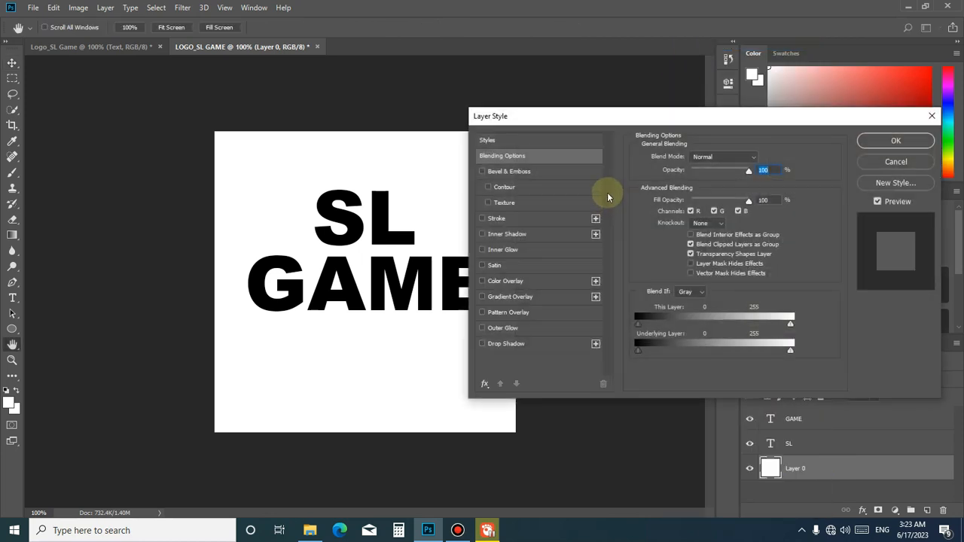
pyautogui.moveTo(581, 112); pyautogui.dragTo(539, 113)
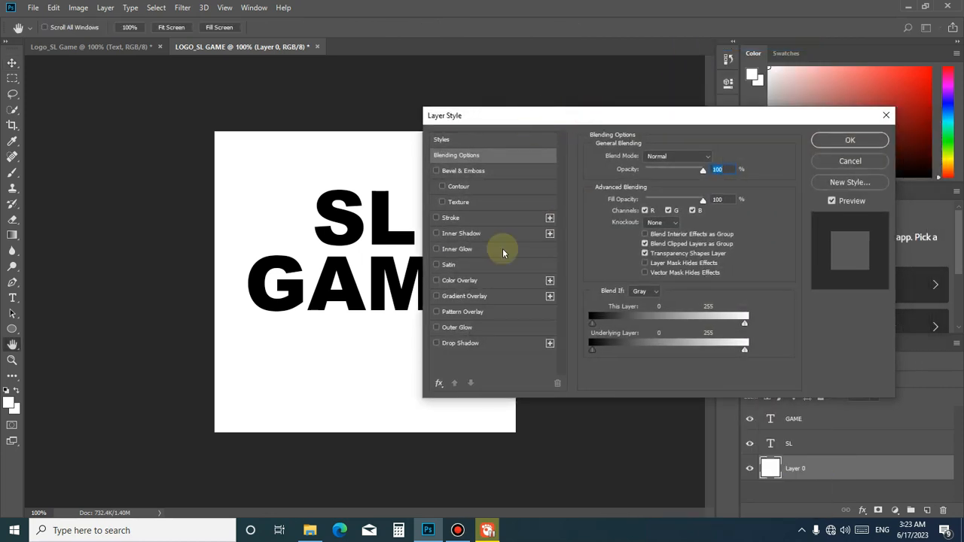
pyautogui.click(435, 283)
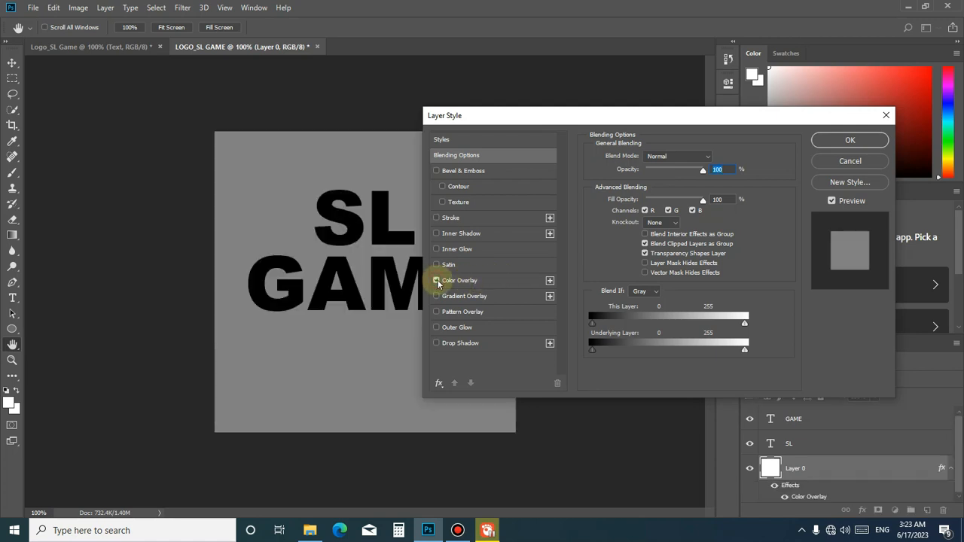
pyautogui.click(437, 282)
pyautogui.click(445, 281)
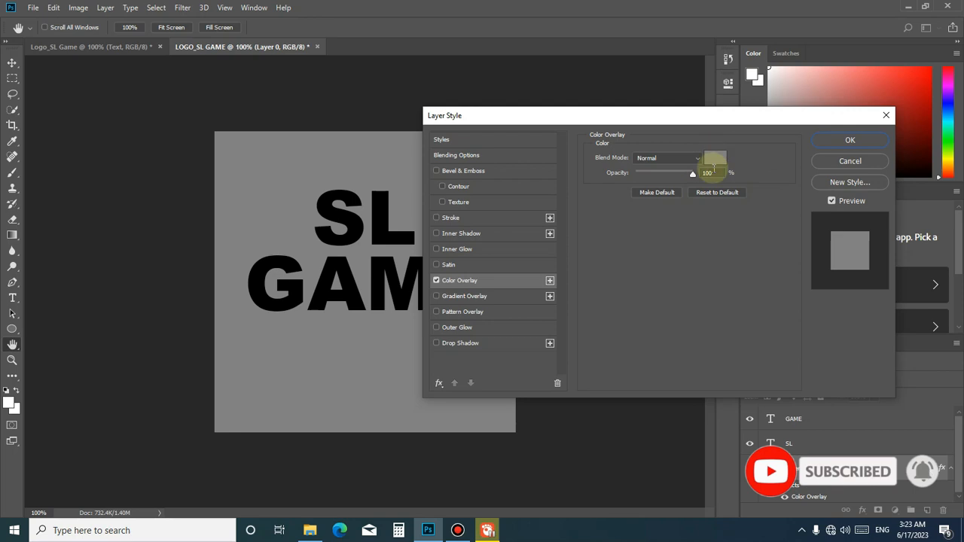
# Set the overlay colour to the deep blue 2113ab and apply the layer style
pyautogui.click(716, 158)
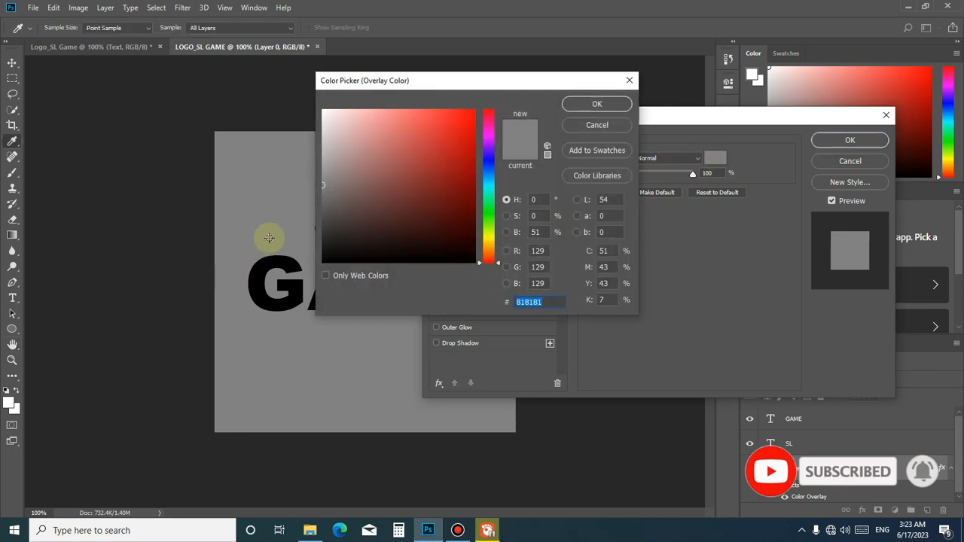
pyautogui.click(489, 158)
pyautogui.click(457, 159)
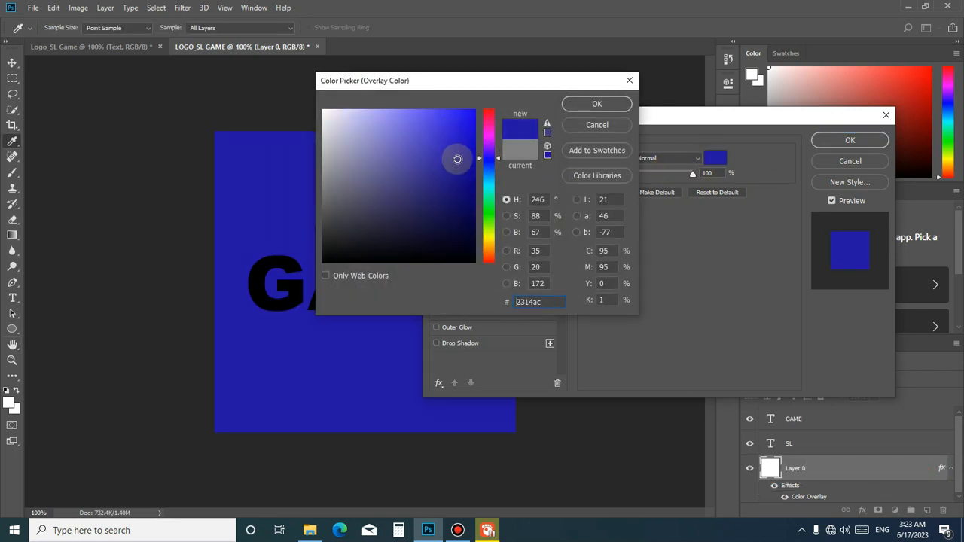
pyautogui.moveTo(457, 159); pyautogui.dragTo(459, 159)
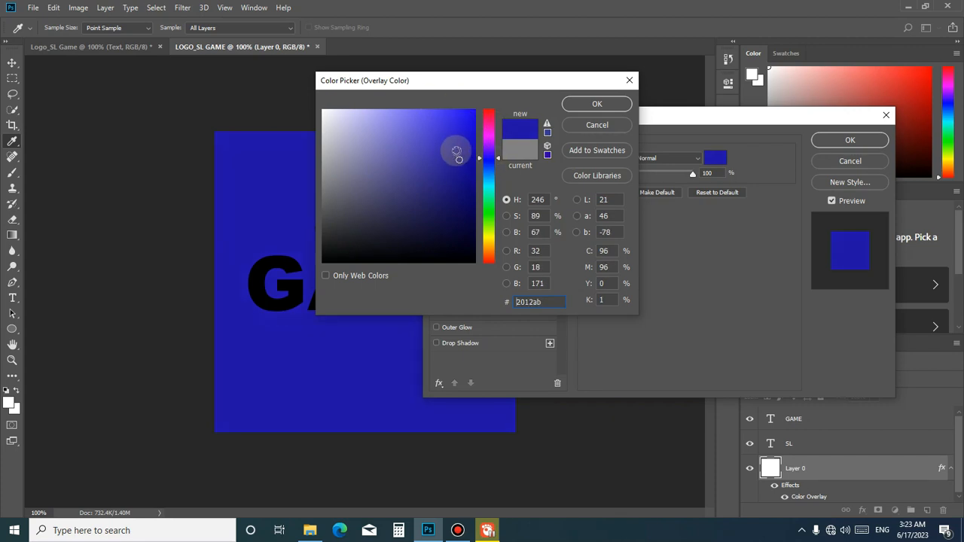
pyautogui.moveTo(453, 155); pyautogui.dragTo(459, 159)
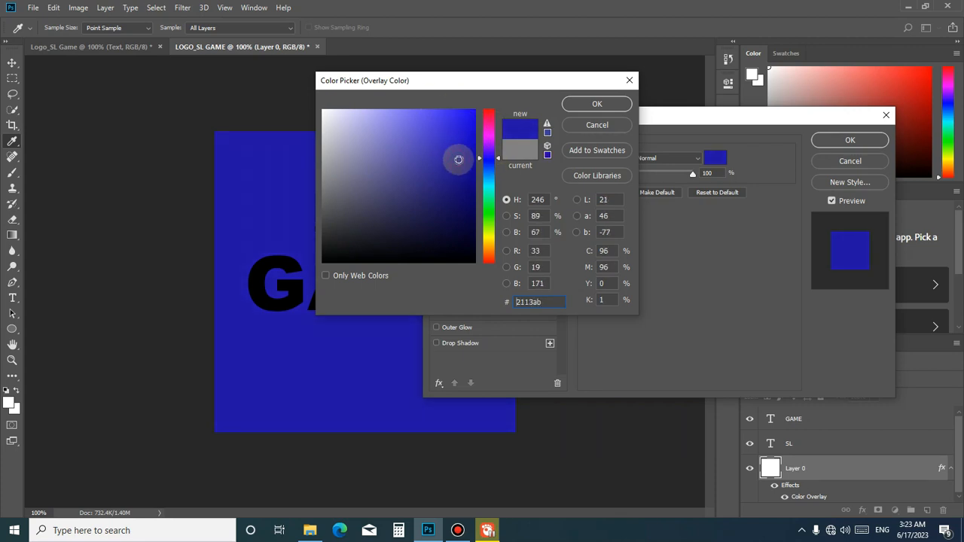
pyautogui.click(595, 105)
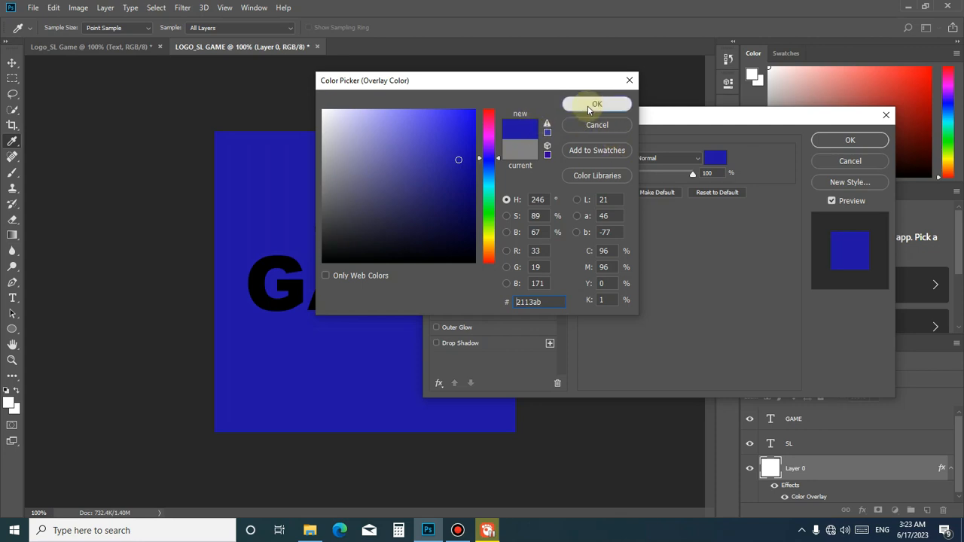
pyautogui.click(827, 145)
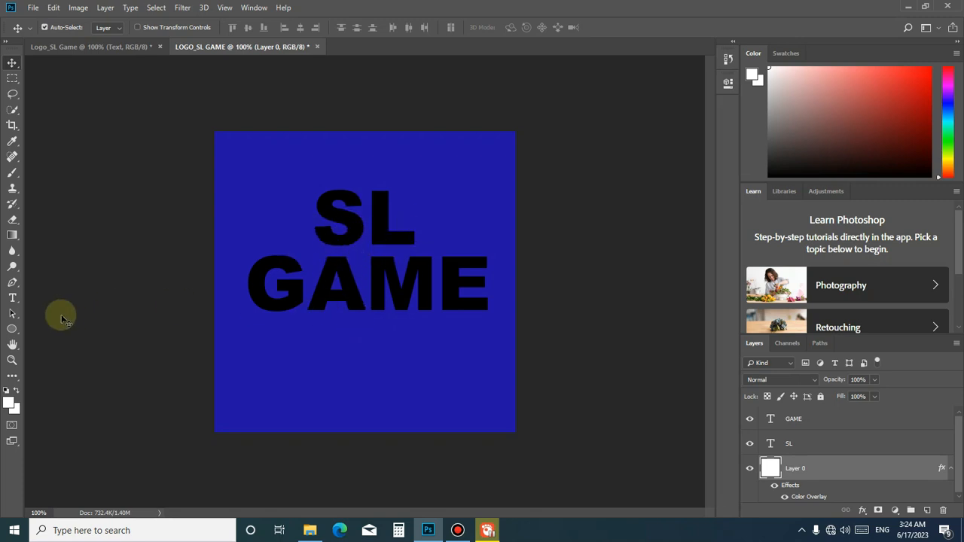
# Recolour both the SL text and the GAME text white
pyautogui.click(18, 303)
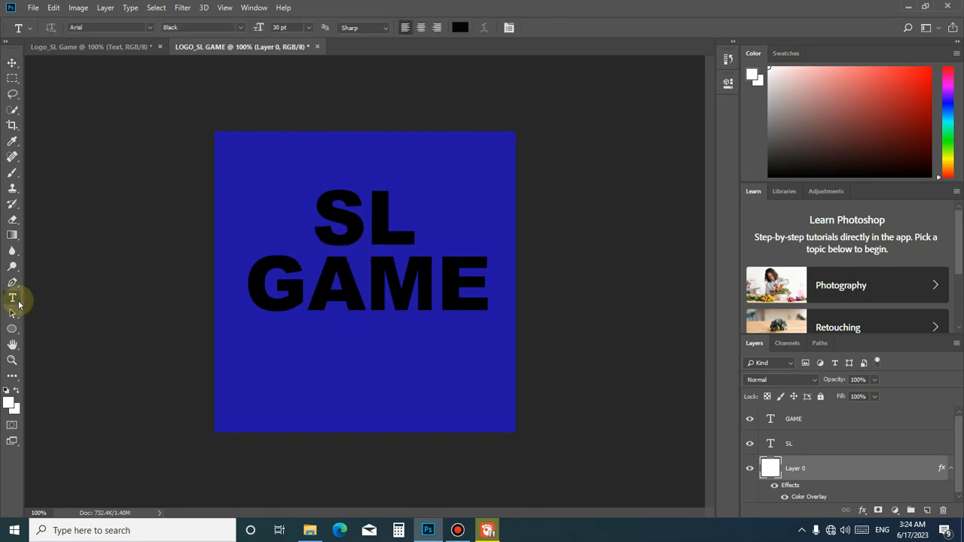
pyautogui.click(344, 217)
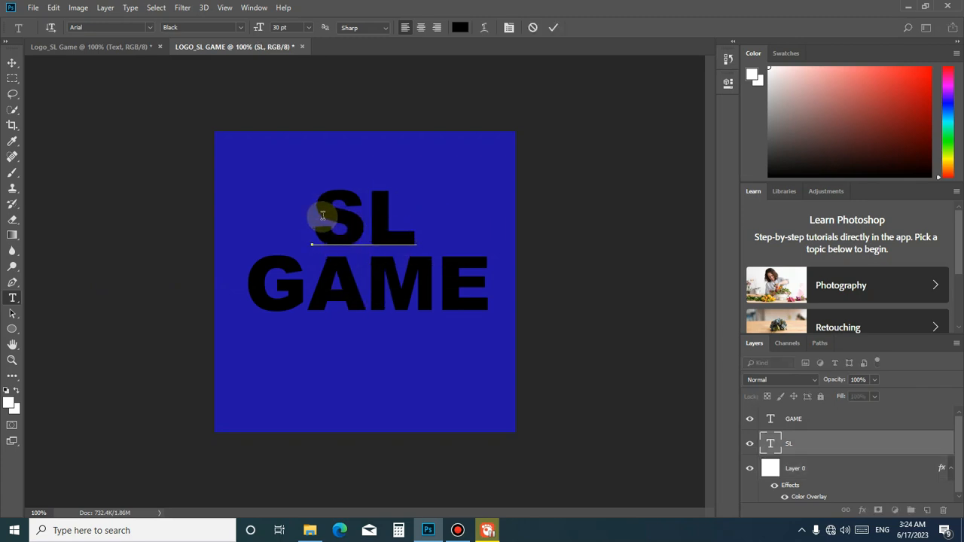
pyautogui.moveTo(315, 212); pyautogui.dragTo(453, 214)
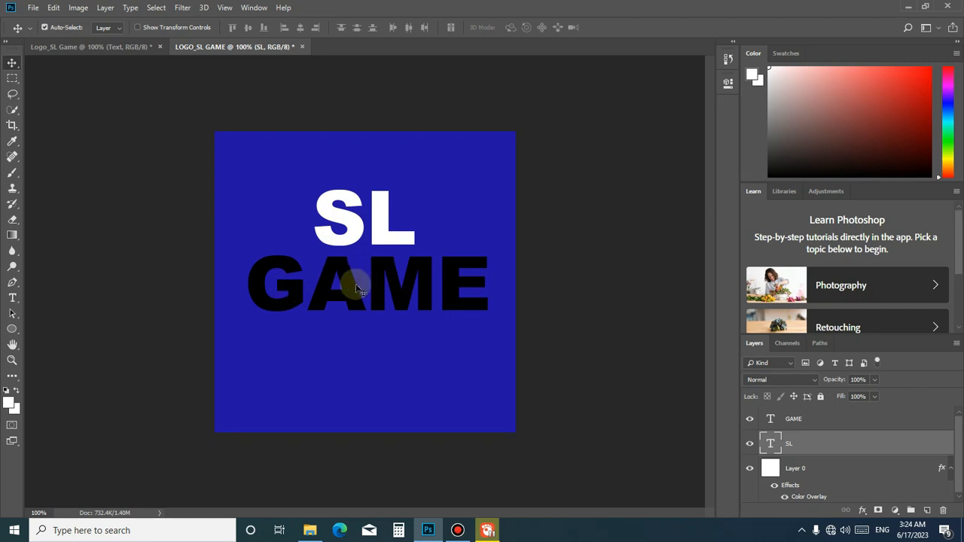
pyautogui.click(14, 299)
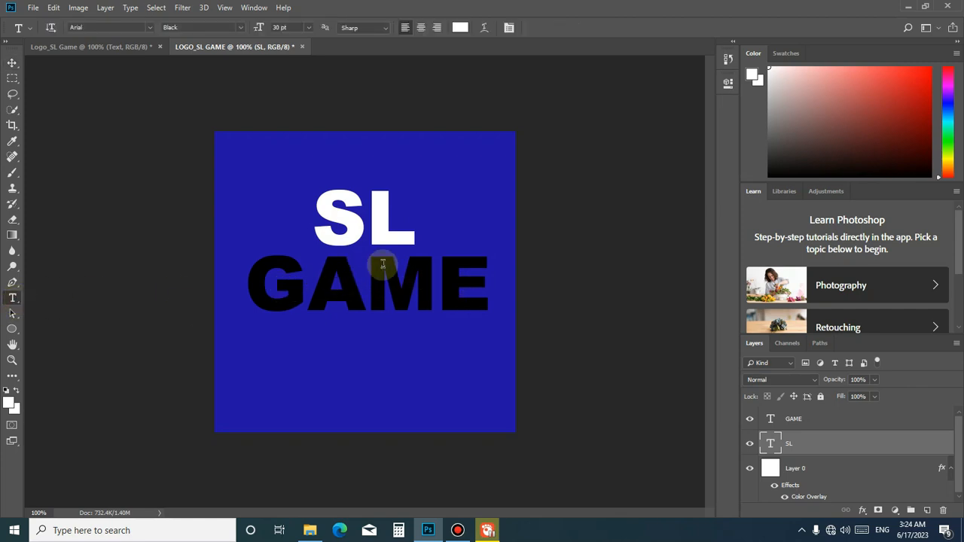
pyautogui.click(337, 293)
pyautogui.moveTo(238, 283); pyautogui.dragTo(511, 281)
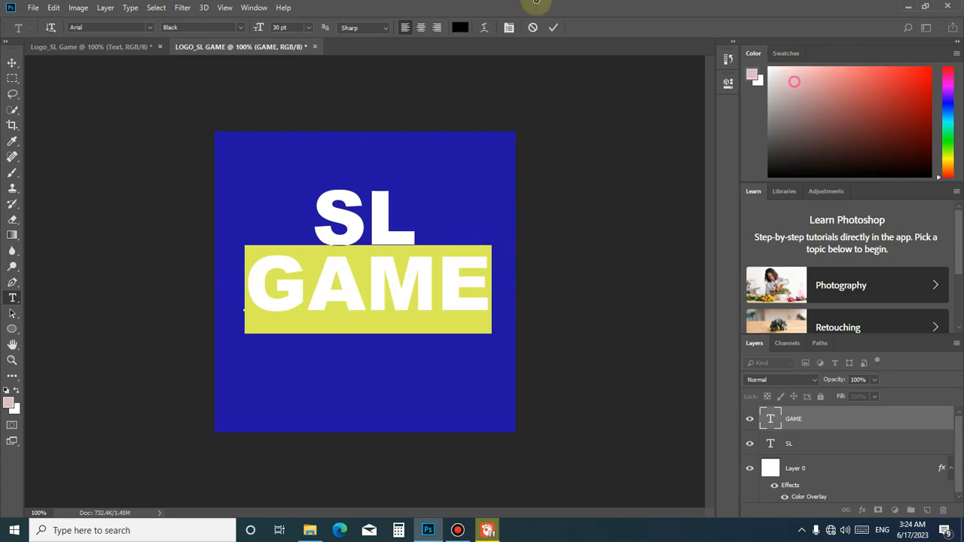
pyautogui.click(12, 63)
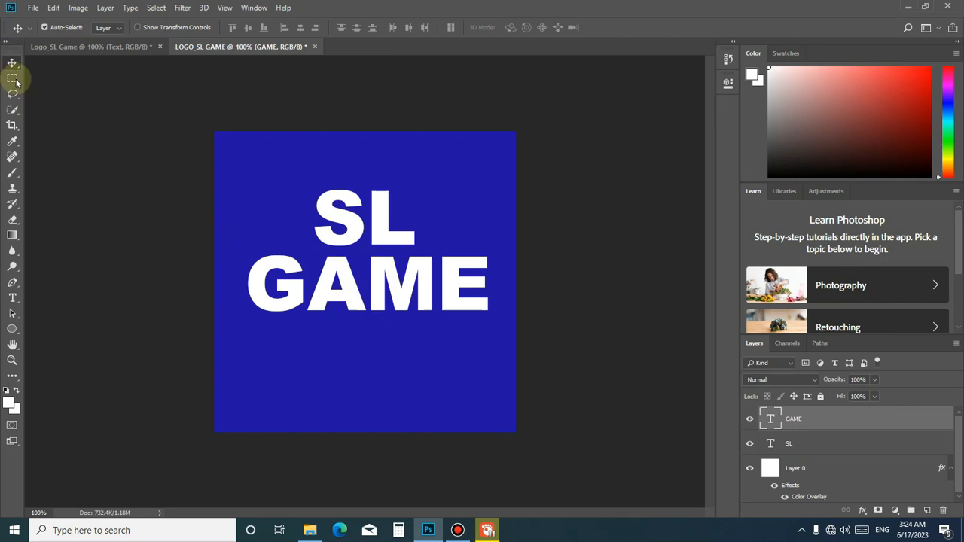
# Move the GAME text further below SL and centre it horizontally on the canvas
pyautogui.moveTo(378, 284); pyautogui.dragTo(369, 308)
pyautogui.hotkey('ctrl', 't')
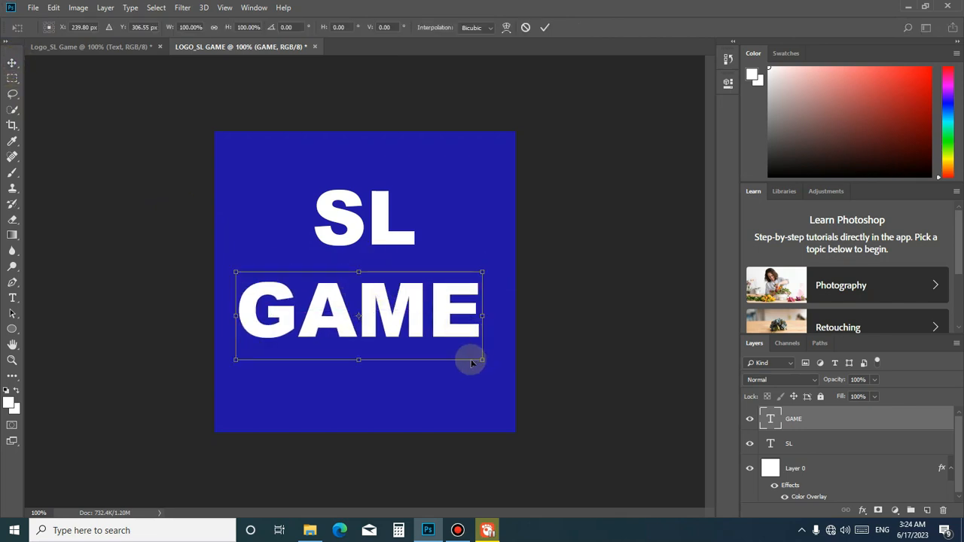
pyautogui.click(12, 62)
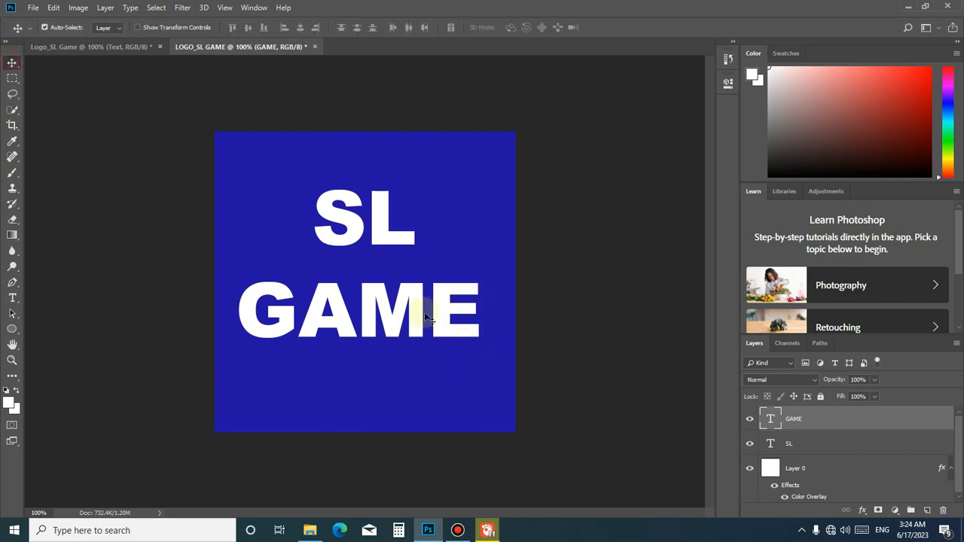
pyautogui.moveTo(403, 320); pyautogui.dragTo(409, 319)
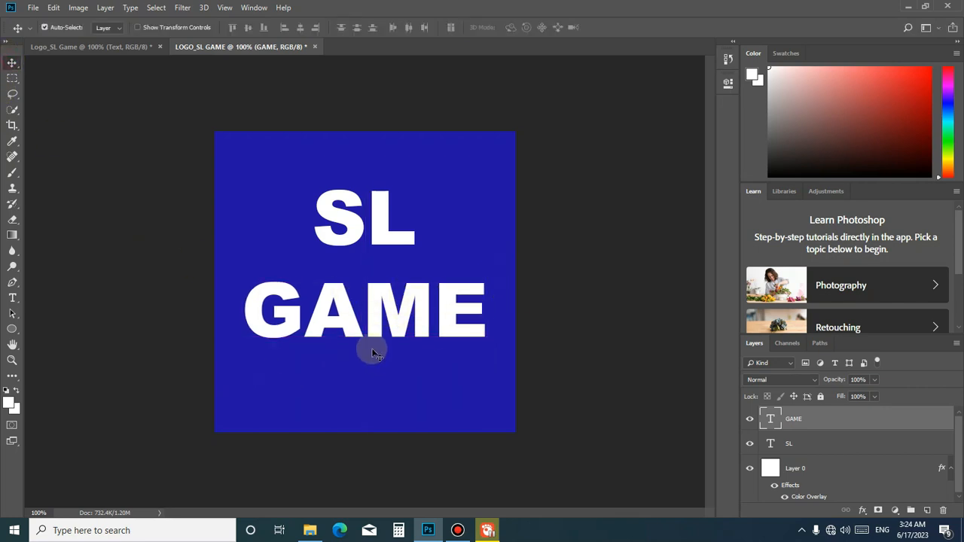
# Scale the GAME text down slightly with Free Transform, keeping it centred horizontally on the canvas
pyautogui.hotkey('ctrl', 't')
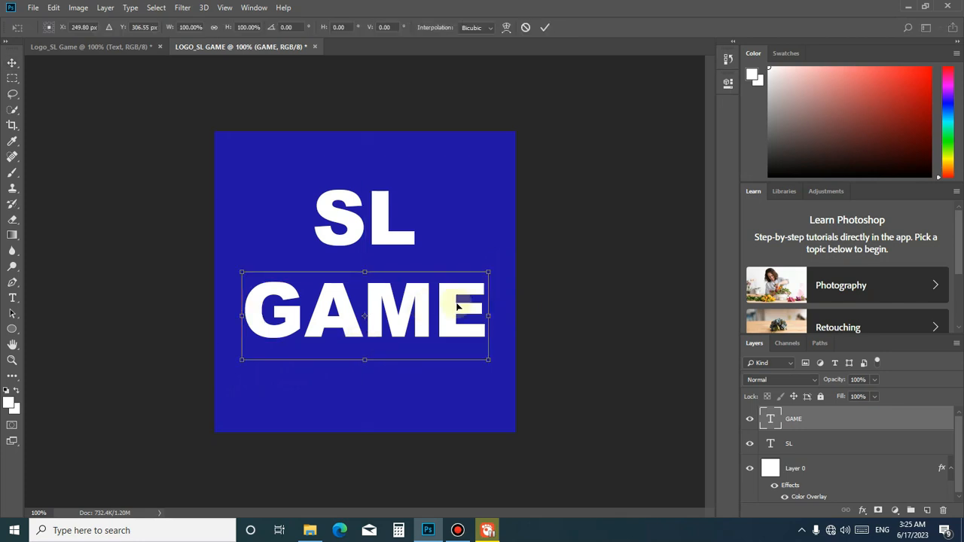
pyautogui.rightClick(458, 295)
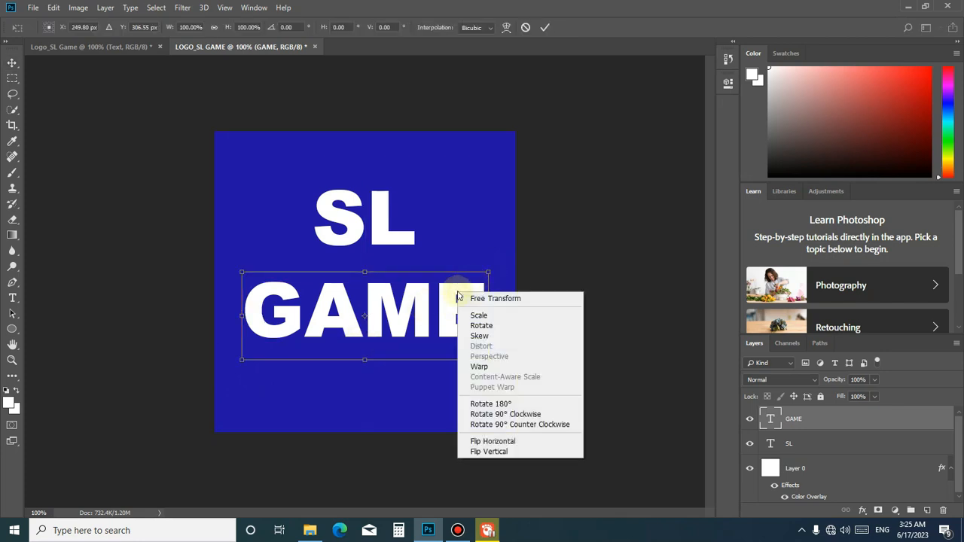
pyautogui.click(486, 273)
pyautogui.moveTo(488, 273)
pyautogui.mouseDown()
pyautogui.moveTo(409, 282)
pyautogui.moveTo(415, 295)
pyautogui.moveTo(495, 273)
pyautogui.moveTo(447, 288)
pyautogui.moveTo(479, 283)
pyautogui.mouseUp()
pyautogui.moveTo(363, 309); pyautogui.dragTo(363, 315)
pyautogui.press('Return')
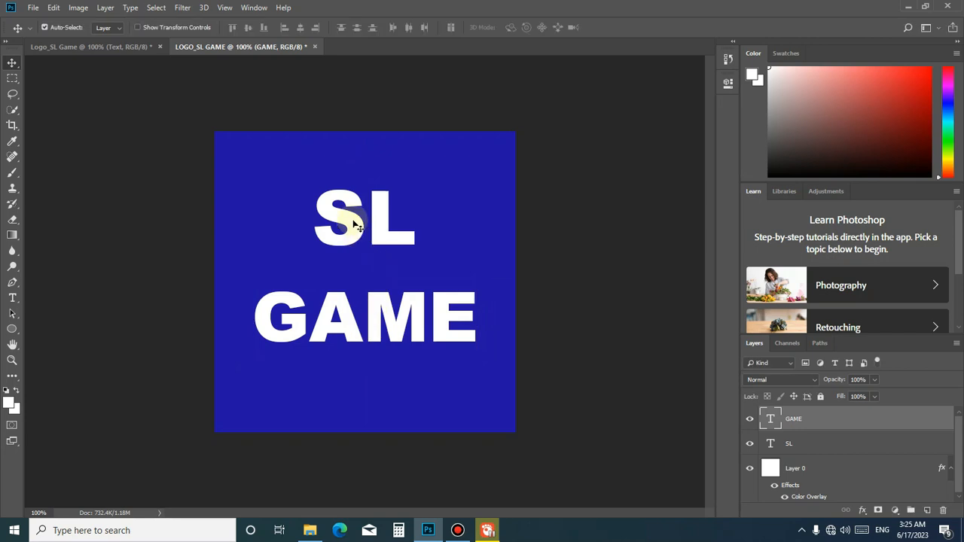
# Enlarge the SL text with Free Transform and place it centred just above GAME
pyautogui.click(353, 222)
pyautogui.press('ctrl')
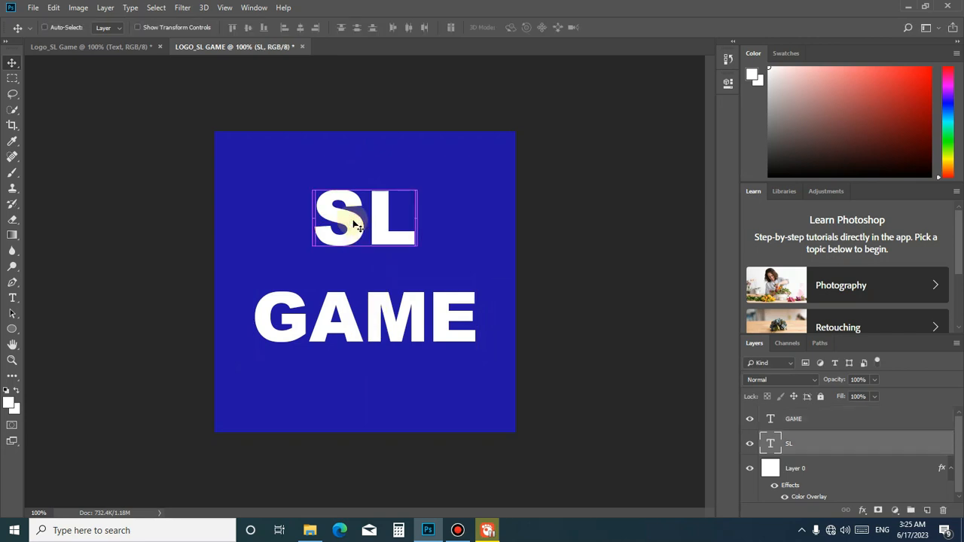
pyautogui.hotkey('ctrl', 't')
pyautogui.moveTo(417, 190); pyautogui.dragTo(469, 172)
pyautogui.moveTo(382, 225); pyautogui.dragTo(369, 261)
pyautogui.press('Return')
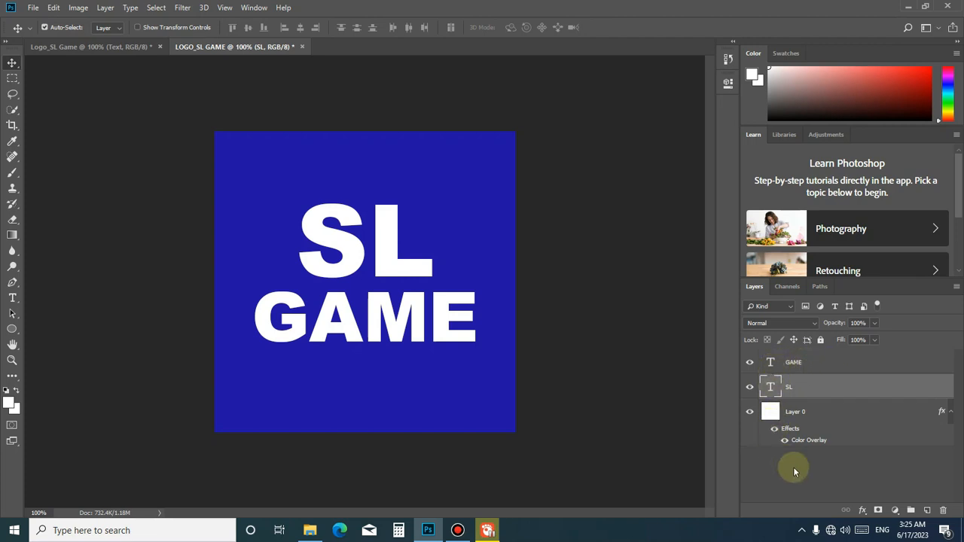
# Scale the SL and GAME text layers together to about 104% and centre them horizontally on the canvas
pyautogui.keyDown('ctrl'); pyautogui.click(803, 391); pyautogui.keyUp('ctrl')
pyautogui.click(804, 391)
pyautogui.keyDown('ctrl'); pyautogui.click(797, 367); pyautogui.keyUp('ctrl')
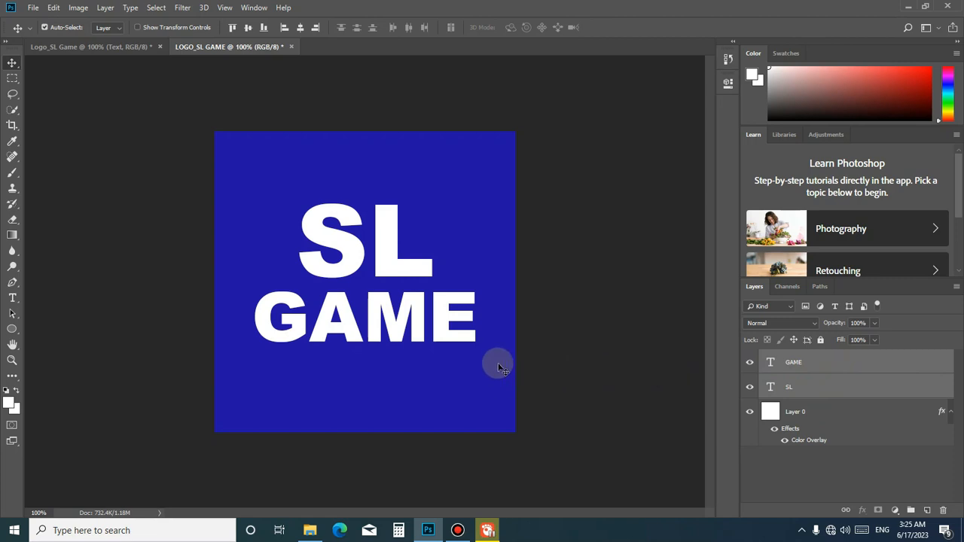
pyautogui.hotkey('ctrl', 't')
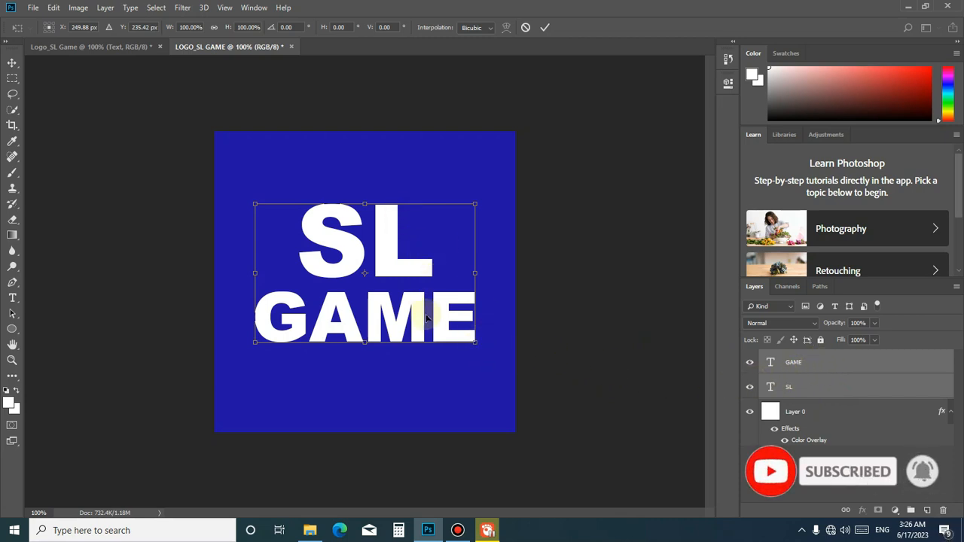
pyautogui.moveTo(474, 344); pyautogui.dragTo(440, 345)
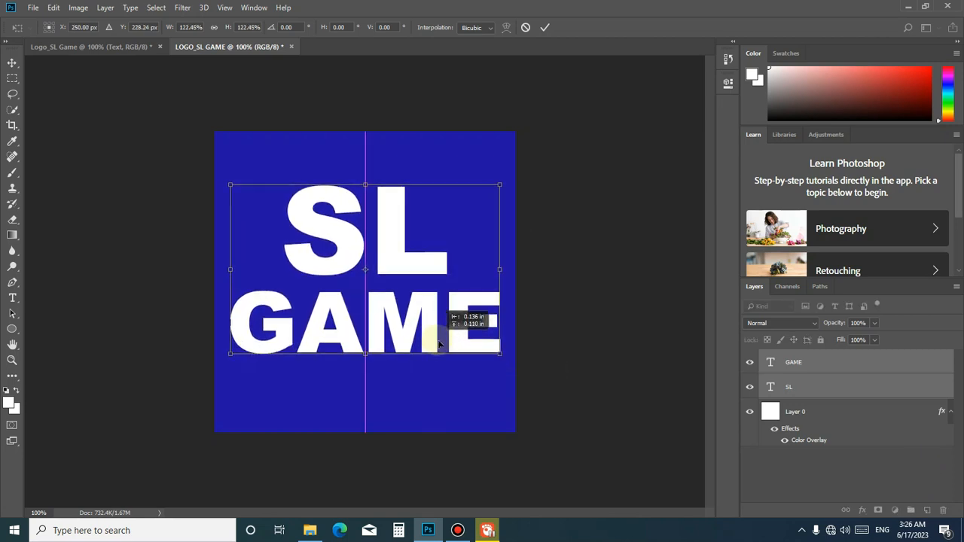
pyautogui.moveTo(501, 352); pyautogui.dragTo(428, 321)
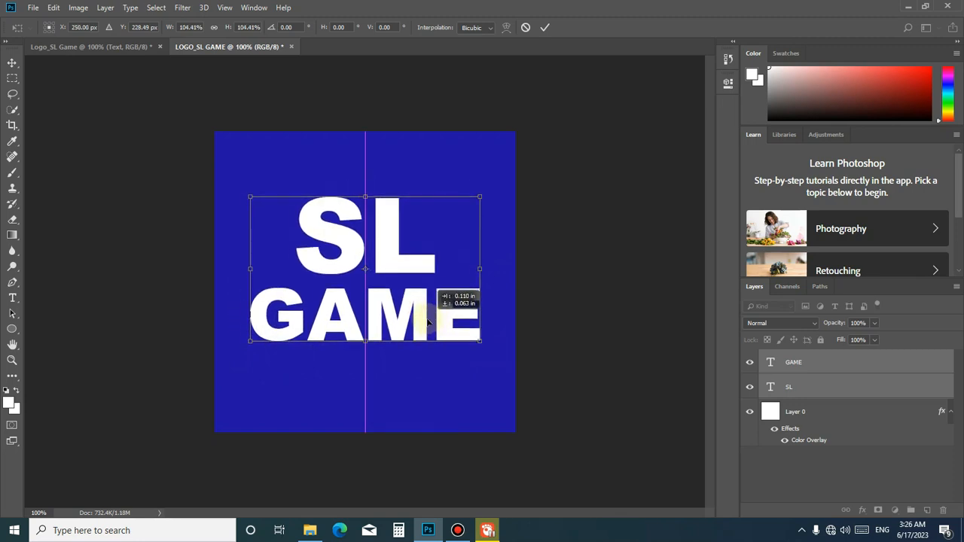
pyautogui.click(907, 442)
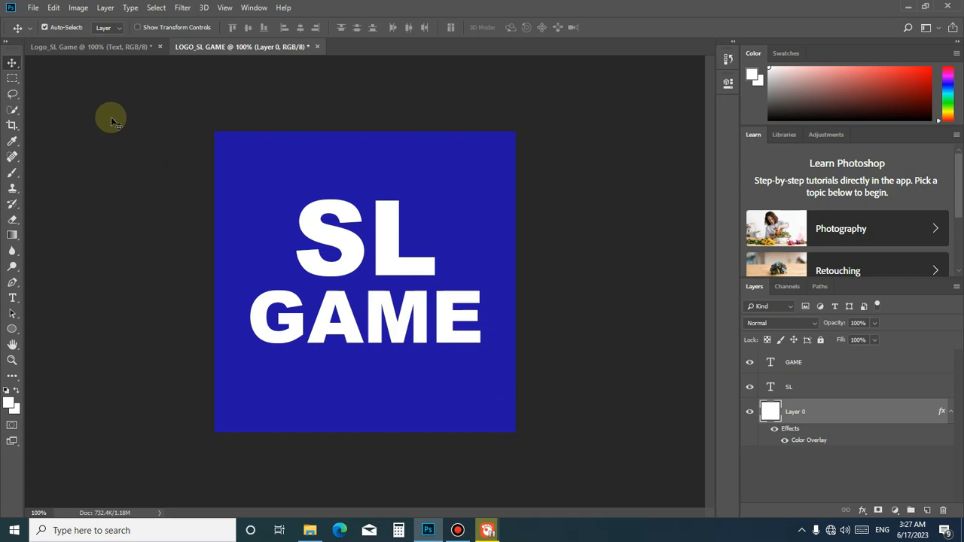
# Save the document to the Desktop in Photoshop PSD format as LOGO_SL GAME with Maximize Compatibility enabled
pyautogui.click(32, 9)
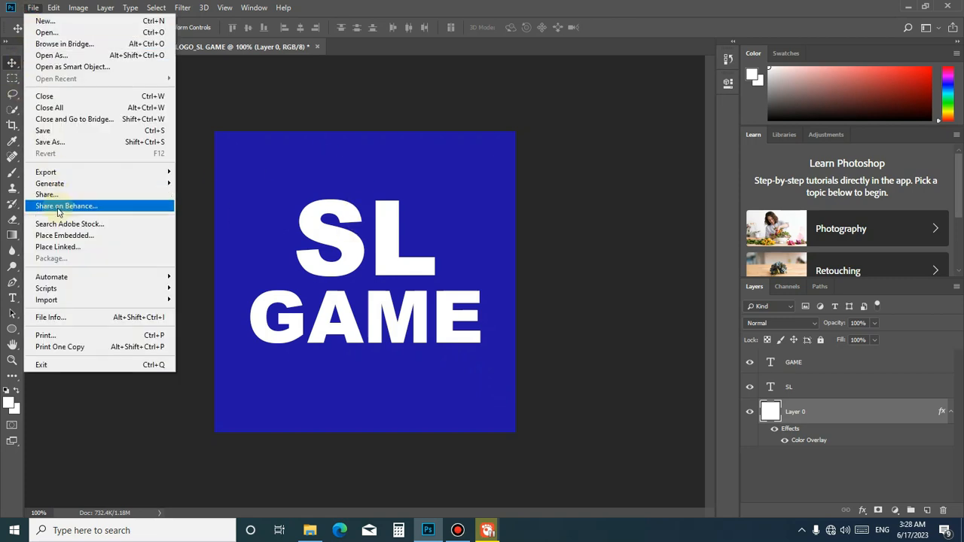
pyautogui.click(71, 143)
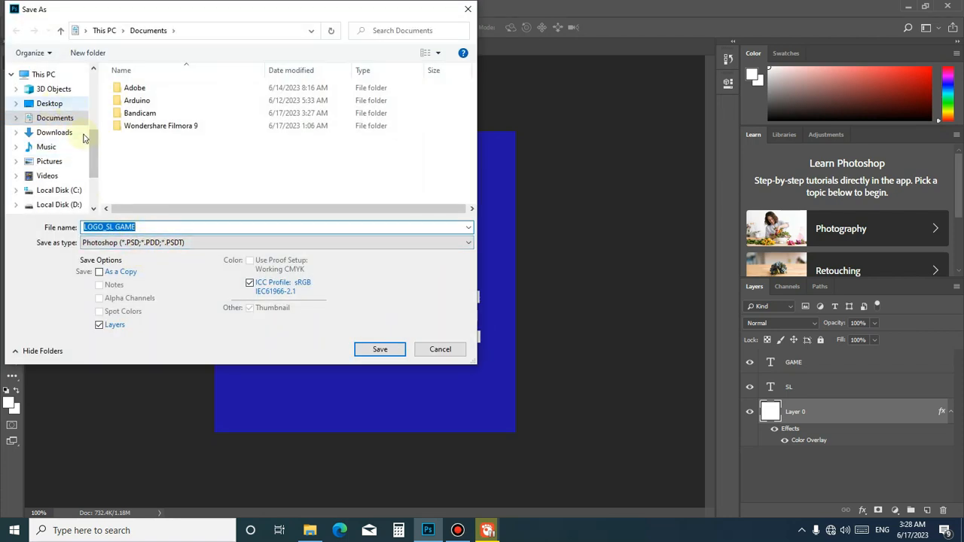
pyautogui.click(48, 104)
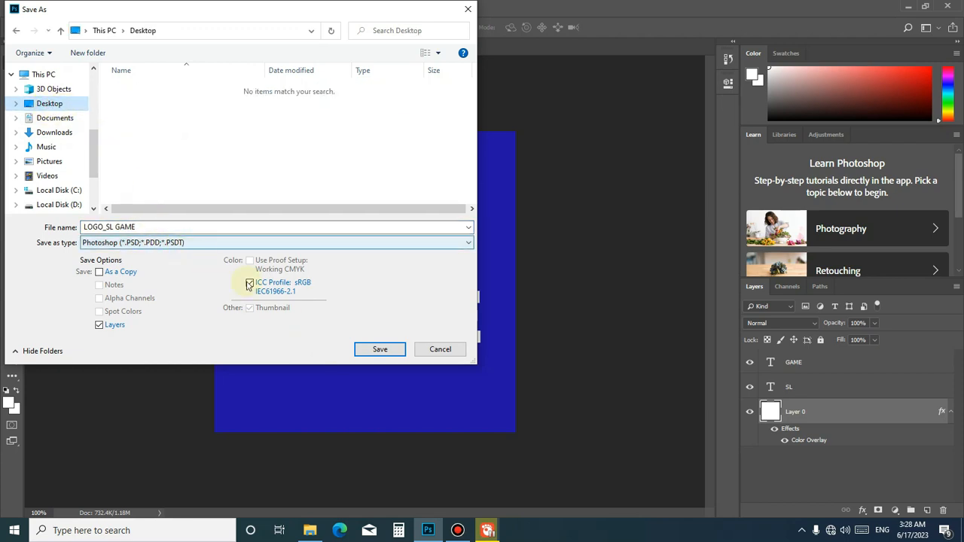
pyautogui.click(379, 350)
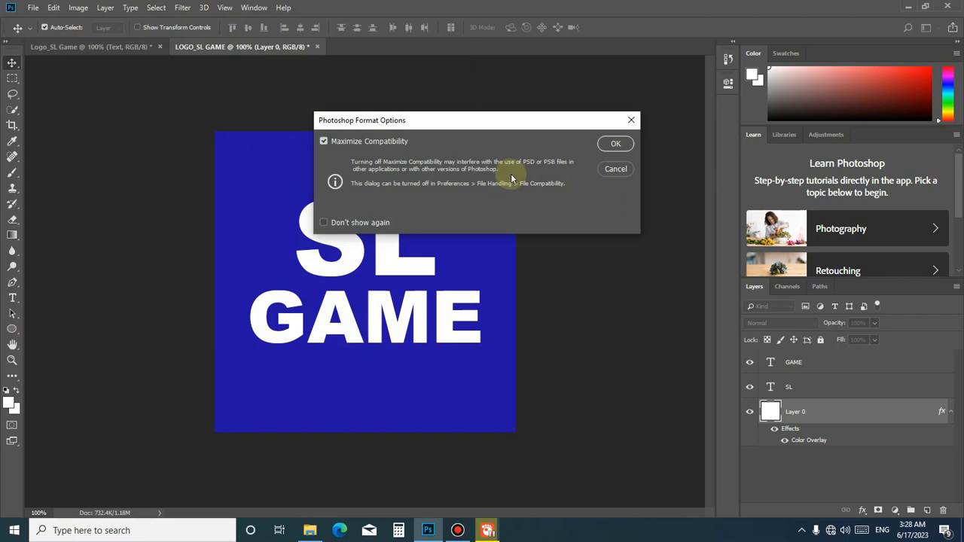
pyautogui.click(615, 146)
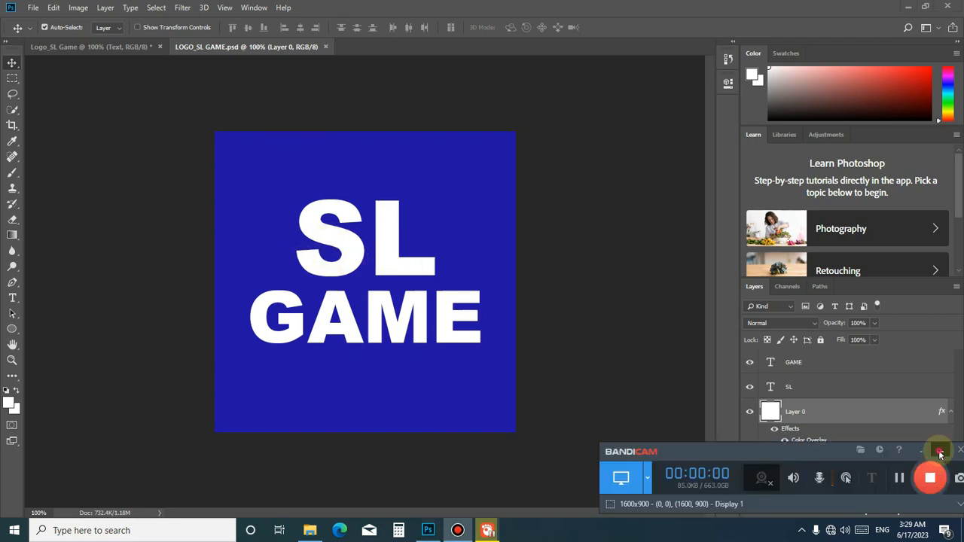
pyautogui.click(941, 450)
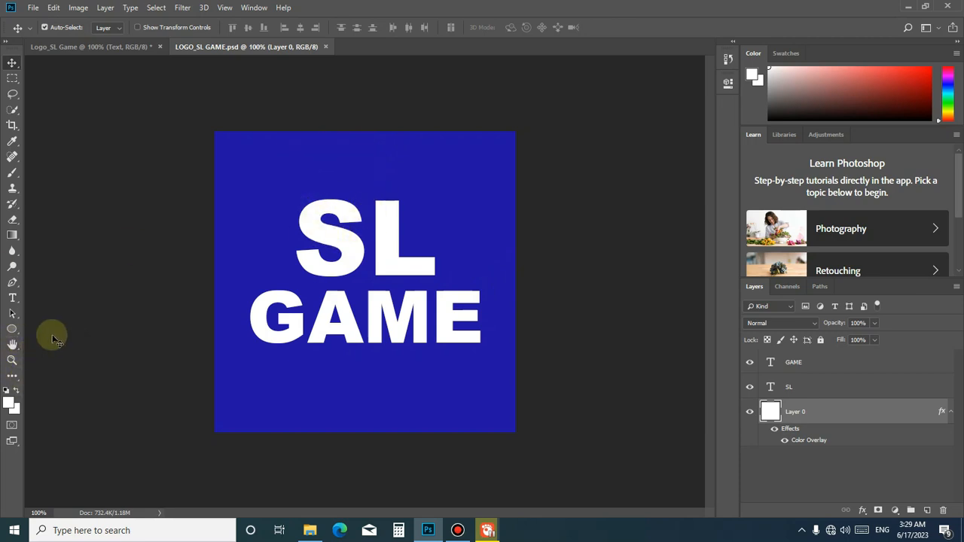
# Draw a tall white rectangle about 35 x 479 px over the left part of the canvas with the Rectangle Tool
pyautogui.click(11, 329)
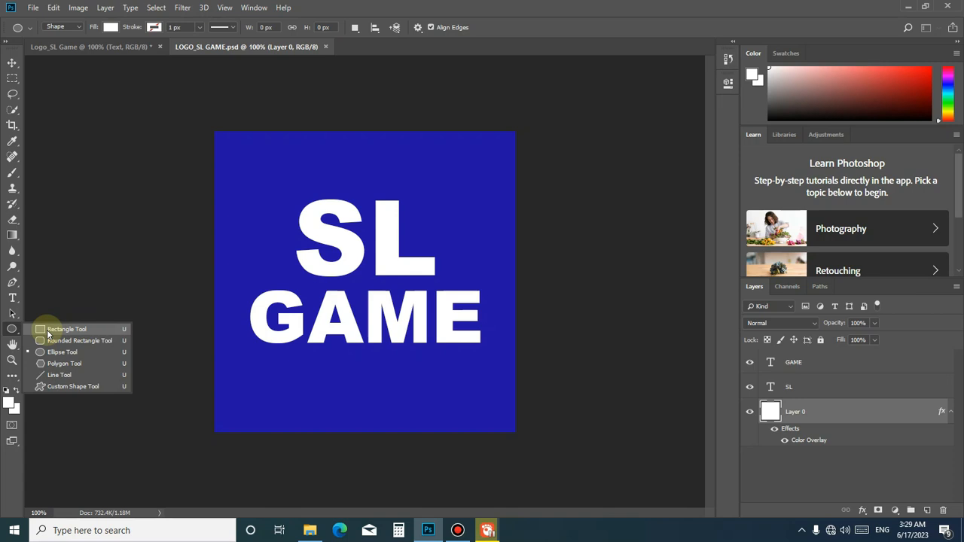
pyautogui.click(103, 331)
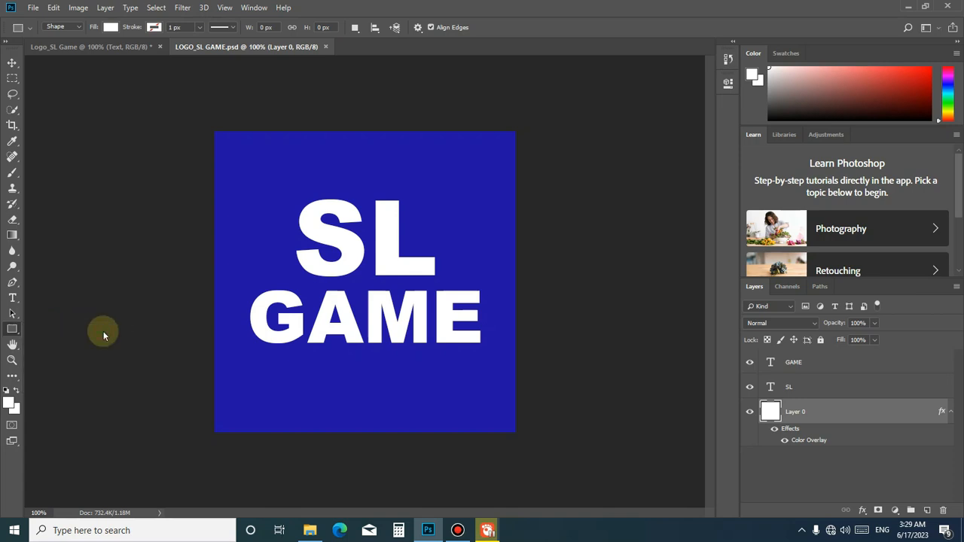
pyautogui.moveTo(278, 138); pyautogui.dragTo(297, 424)
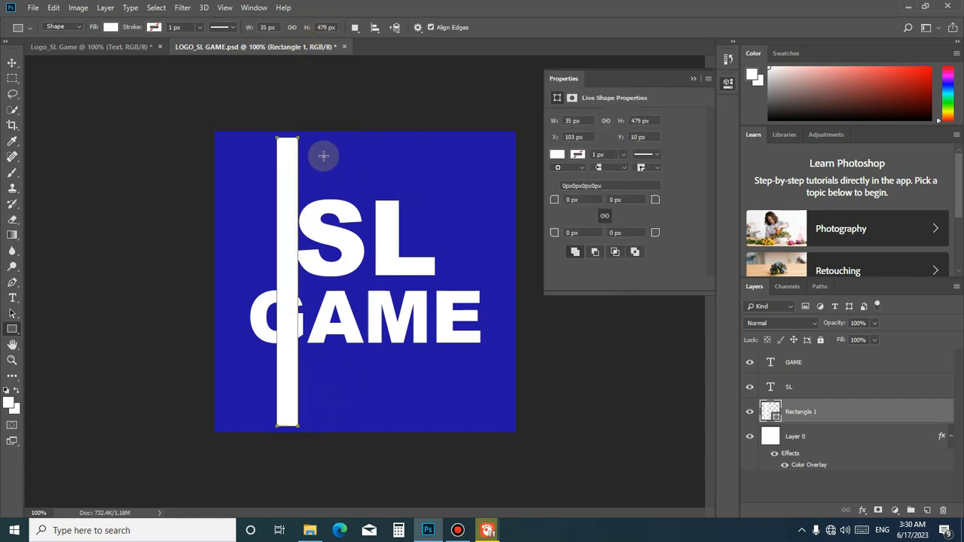
pyautogui.click(557, 155)
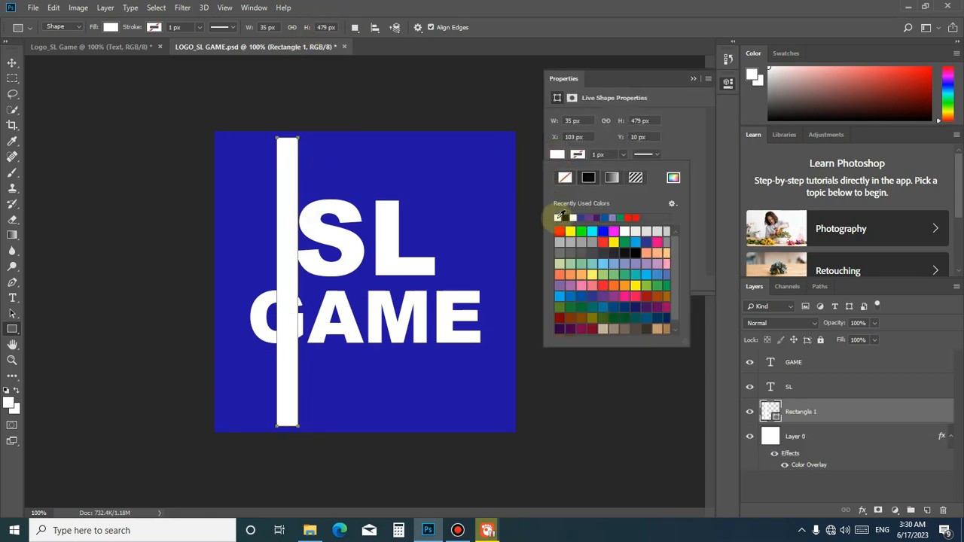
# Move the white rectangle to about the horizontal centre of the canvas
pyautogui.click(11, 65)
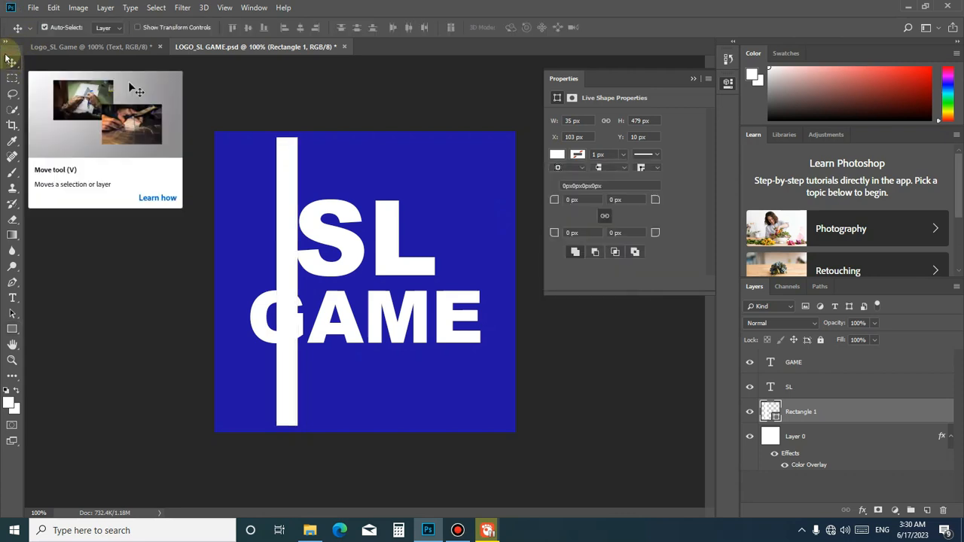
pyautogui.click(694, 79)
pyautogui.moveTo(276, 218); pyautogui.dragTo(354, 208)
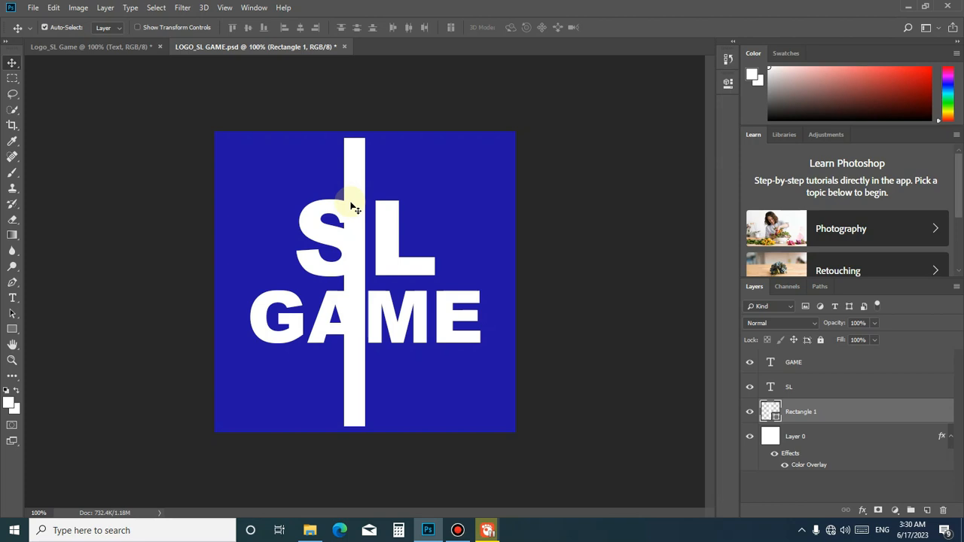
# Rotate the white rectangle about 45° and stretch its length to about 176% so it crosses the canvas from lower left to upper right
pyautogui.press('ctrl')
pyautogui.hotkey('ctrl', 't')
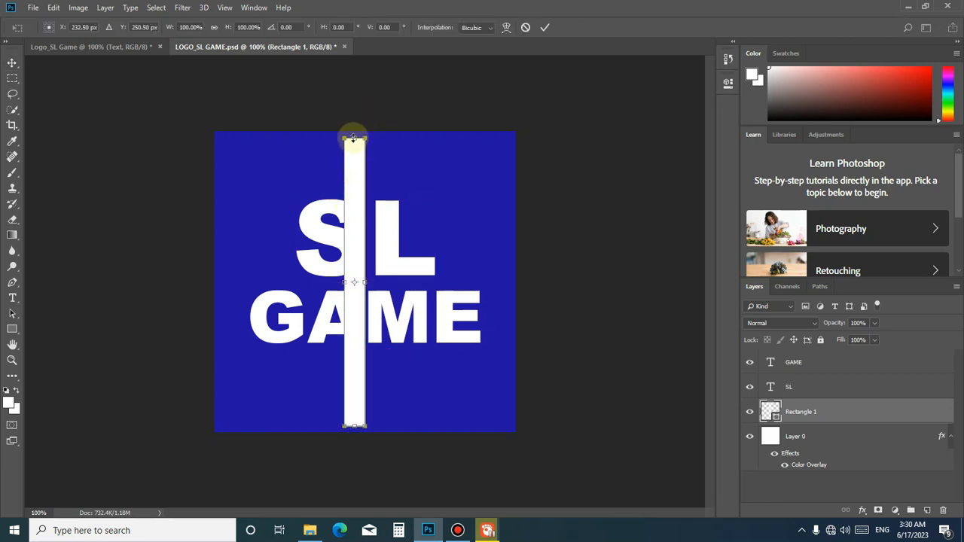
pyautogui.moveTo(340, 110); pyautogui.dragTo(477, 138)
pyautogui.moveTo(430, 200); pyautogui.dragTo(561, 99)
pyautogui.moveTo(227, 426); pyautogui.dragTo(185, 466)
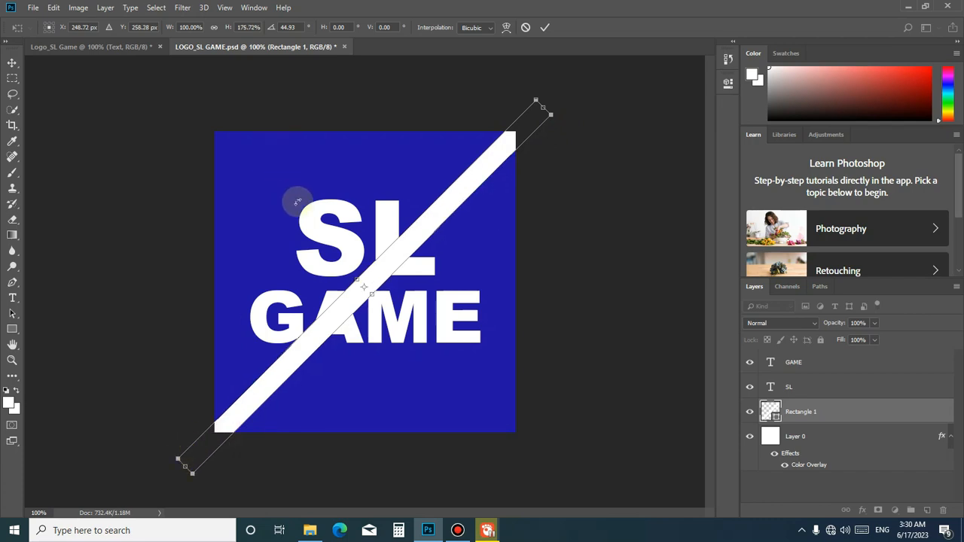
pyautogui.press('Return')
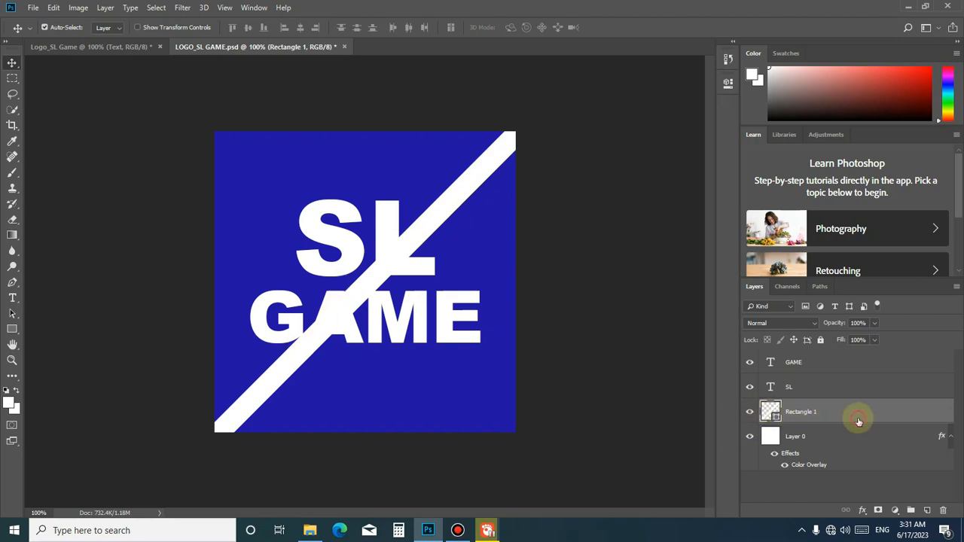
# Lower the opacity of the Rectangle 1 layer to 17%
pyautogui.click(875, 324)
pyautogui.moveTo(857, 337); pyautogui.dragTo(828, 341)
pyautogui.click(652, 403)
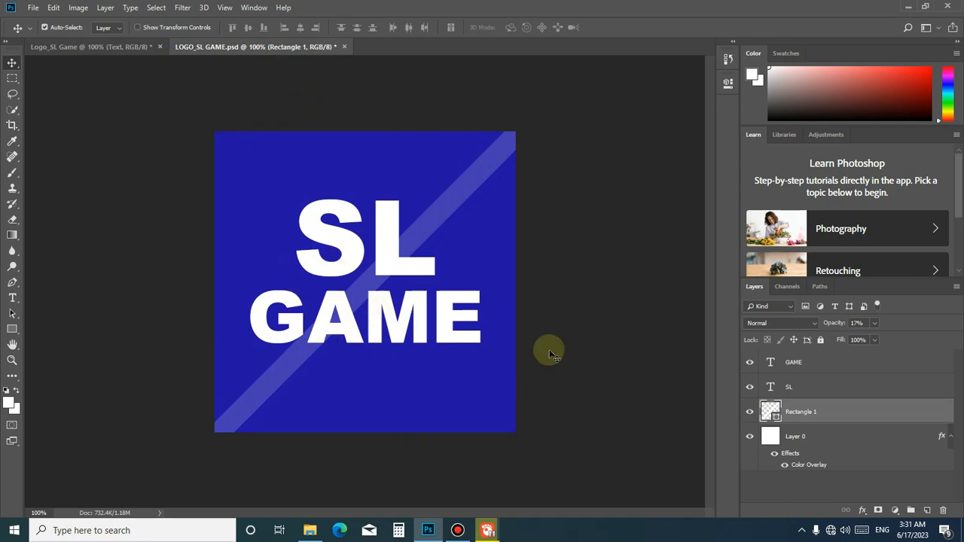
# Enlarge the SL and GAME text layers with Free Transform so GAME nearly fills the canvas width, keeping both centred horizontally
pyautogui.click(808, 386)
pyautogui.doubleClick(804, 380)
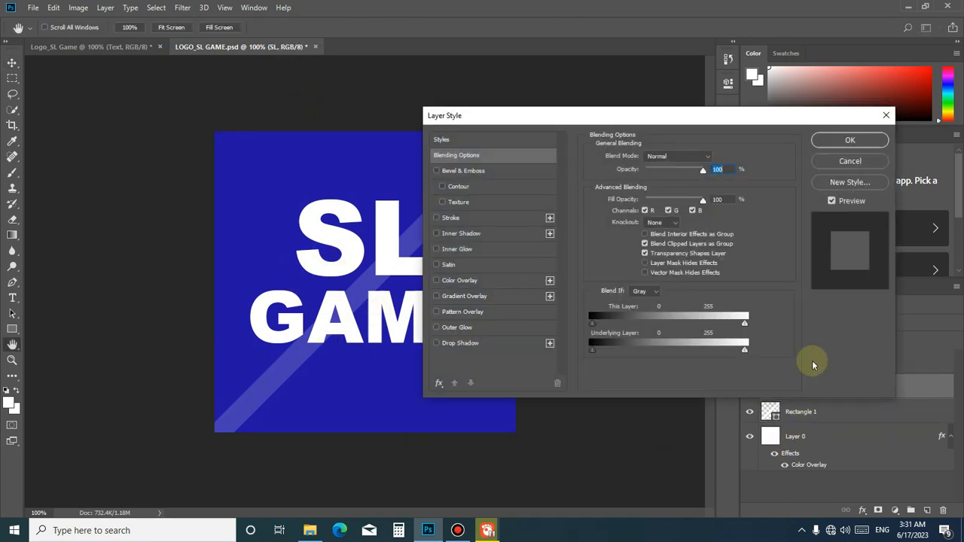
pyautogui.click(850, 161)
pyautogui.press('v')
pyautogui.keyDown('shift'); pyautogui.click(798, 363); pyautogui.keyUp('shift')
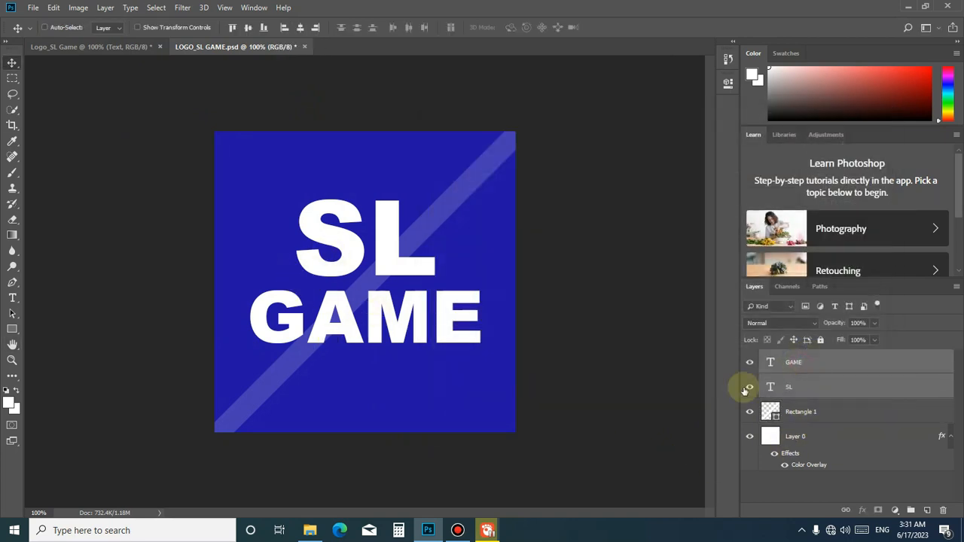
pyautogui.hotkey('ctrl', 't')
pyautogui.moveTo(478, 344); pyautogui.dragTo(541, 375)
pyautogui.moveTo(482, 354); pyautogui.dragTo(480, 351)
pyautogui.hotkey('ctrl', 'z')
pyautogui.moveTo(544, 376); pyautogui.dragTo(453, 348)
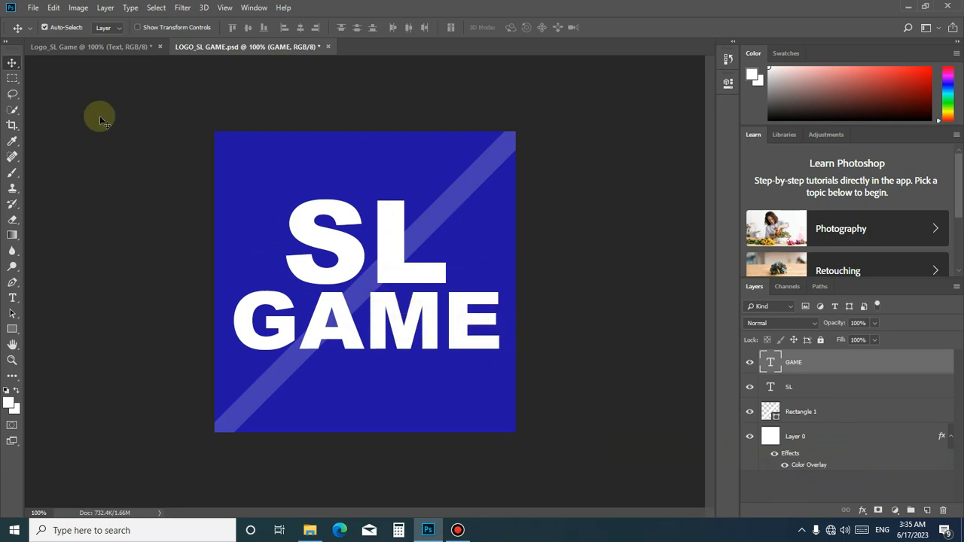
# Save a PNG copy of the logo to the Desktop as LOGO_SL GAME using the large file size option
pyautogui.click(33, 8)
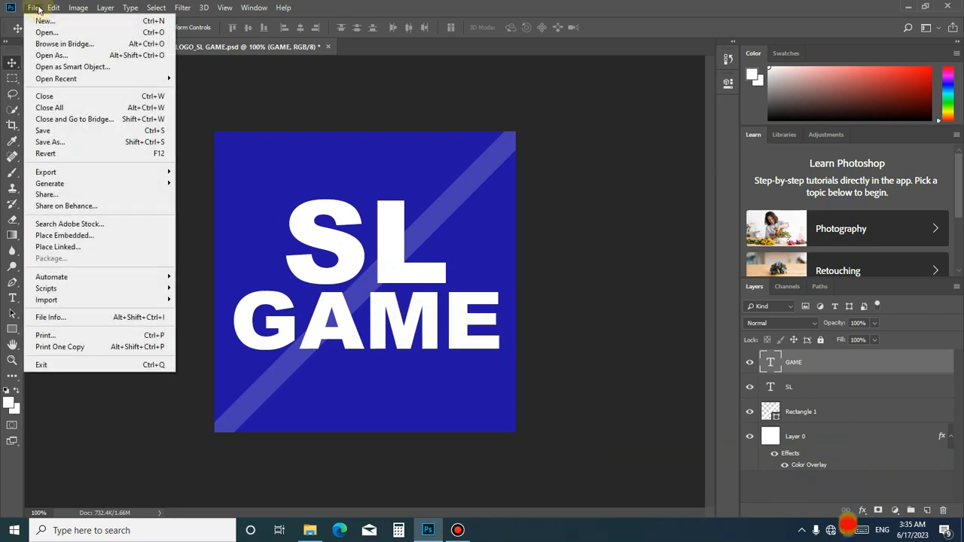
pyautogui.click(52, 141)
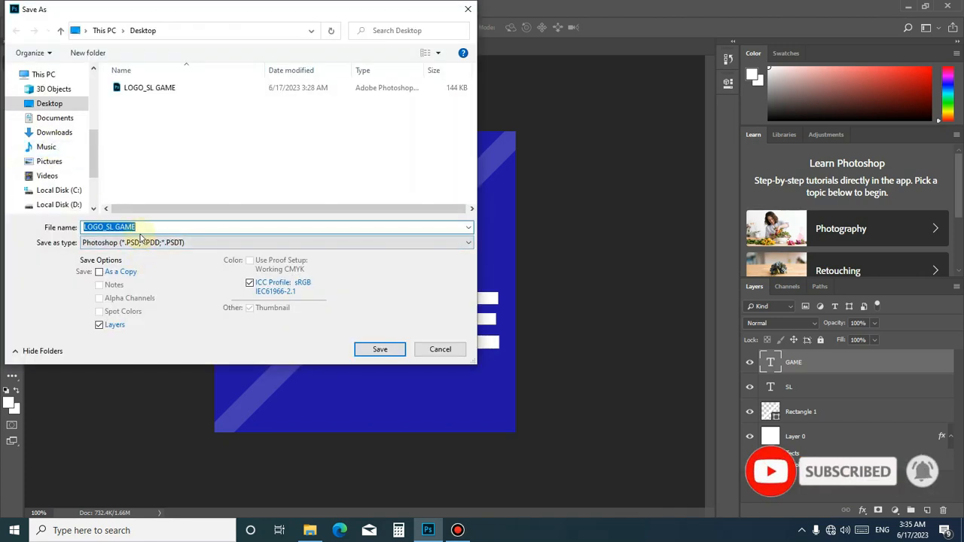
pyautogui.click(143, 242)
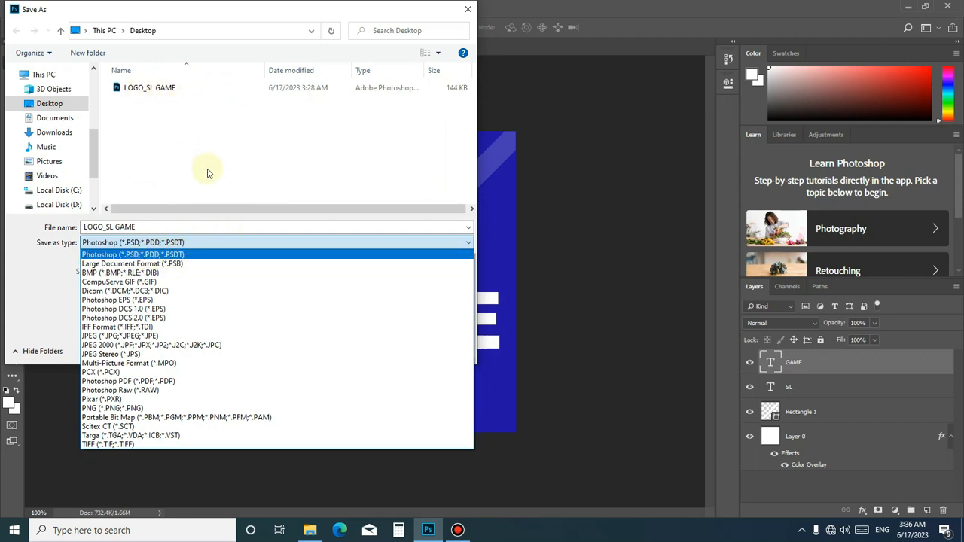
pyautogui.click(113, 408)
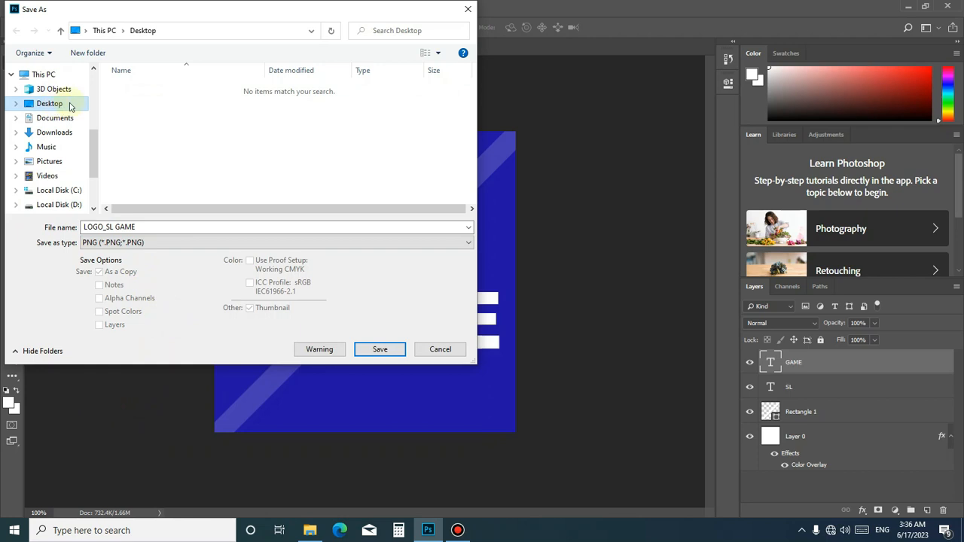
pyautogui.click(380, 351)
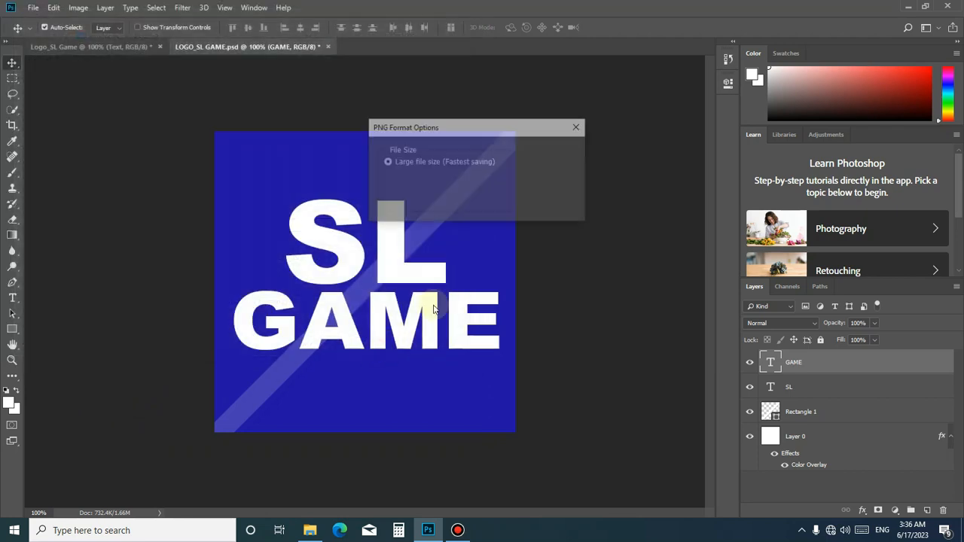
pyautogui.click(537, 154)
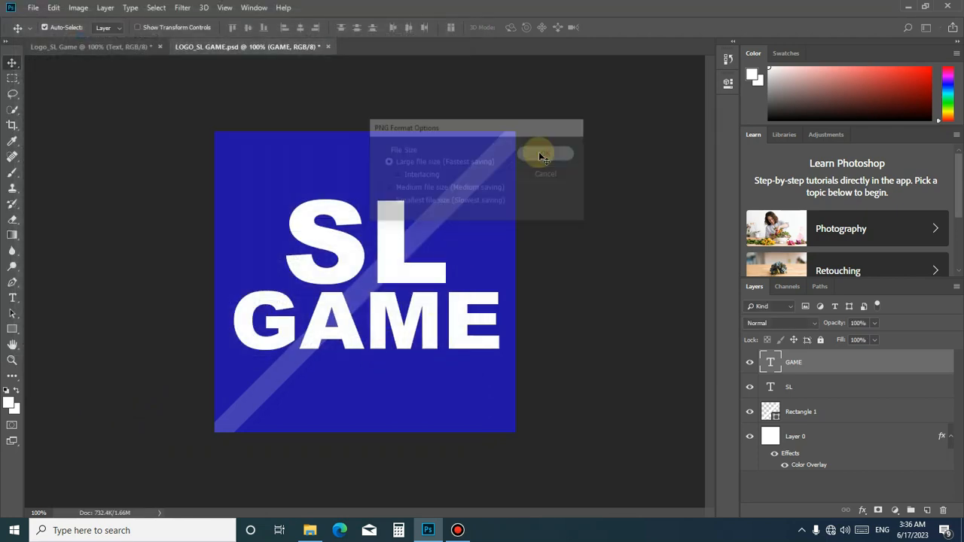
# Open the saved LOGO_SL GAME PNG from the desktop, always using Photos for .png files, and close it after viewing
pyautogui.click(907, 5)
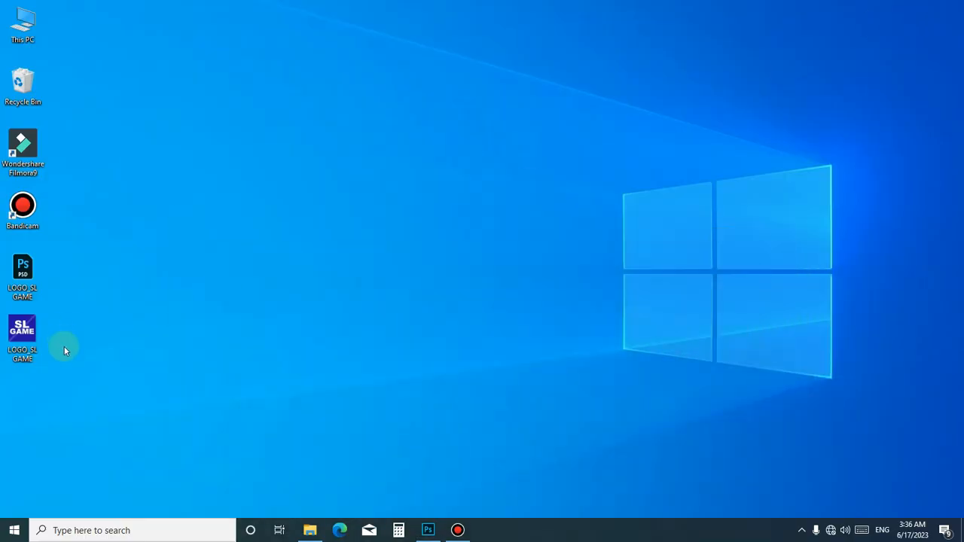
pyautogui.doubleClick(23, 335)
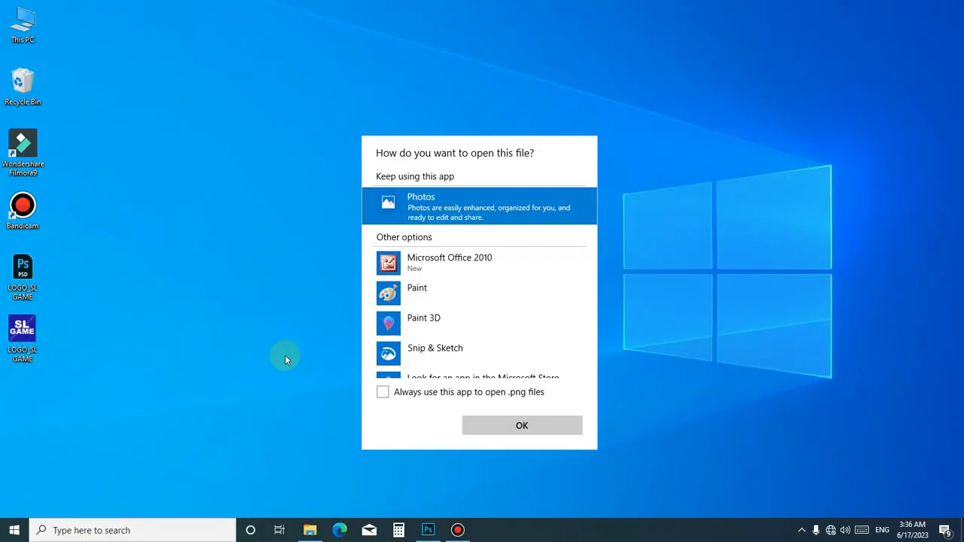
pyautogui.click(383, 391)
pyautogui.click(520, 425)
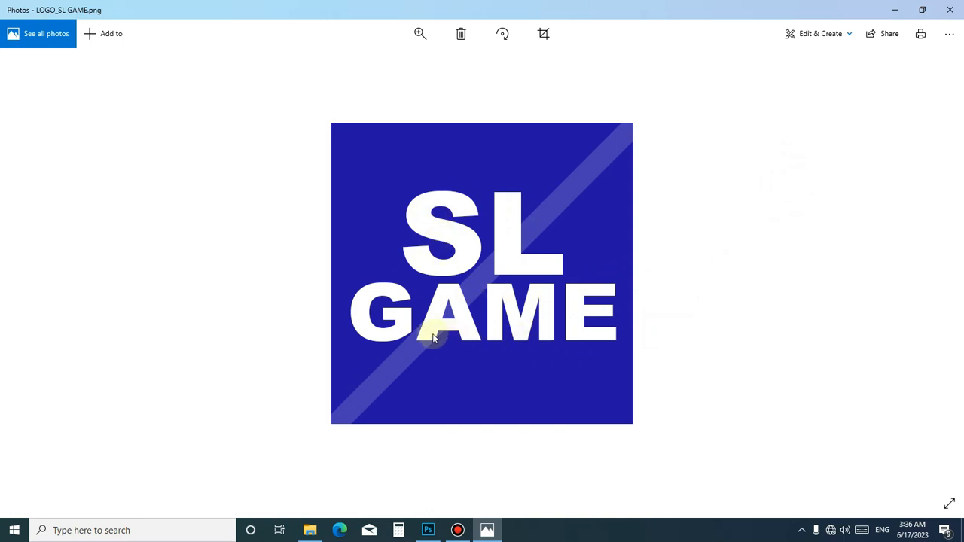
pyautogui.click(950, 10)
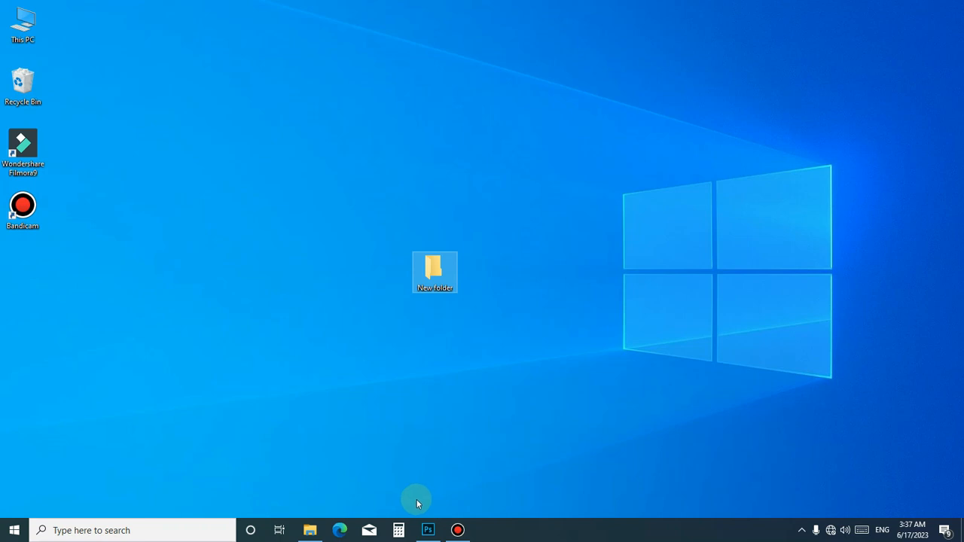
# Bring up Photoshop briefly, return to the desktop and refresh it
pyautogui.click(435, 527)
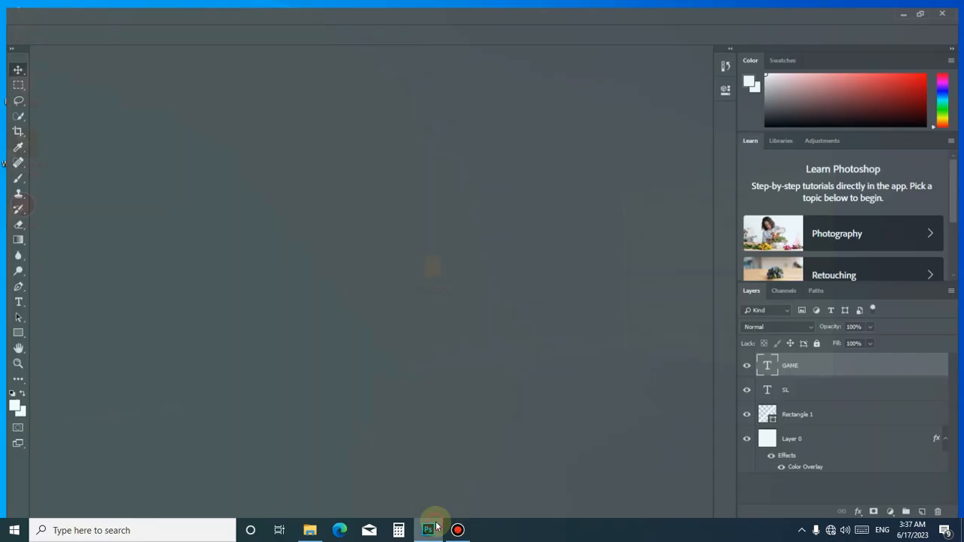
pyautogui.click(909, 6)
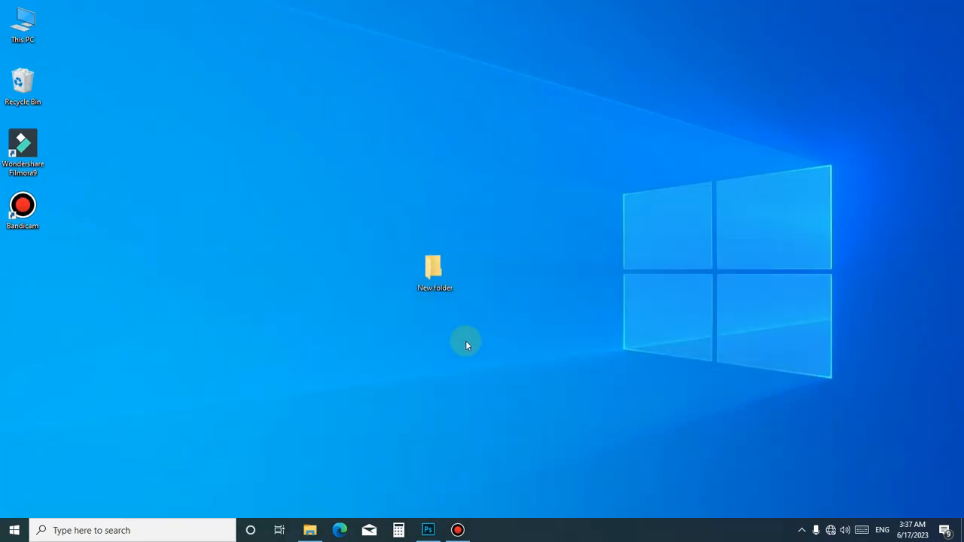
pyautogui.rightClick(391, 270)
pyautogui.click(436, 308)
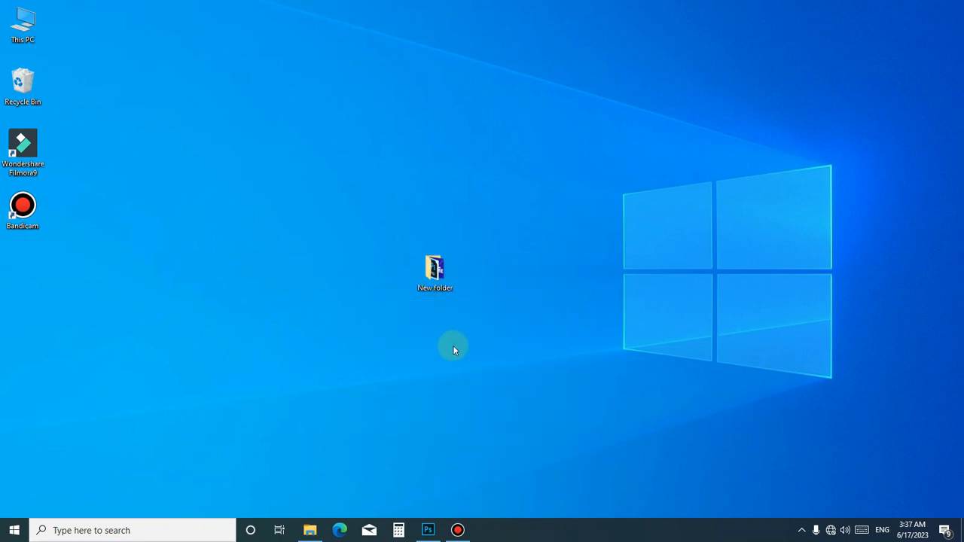